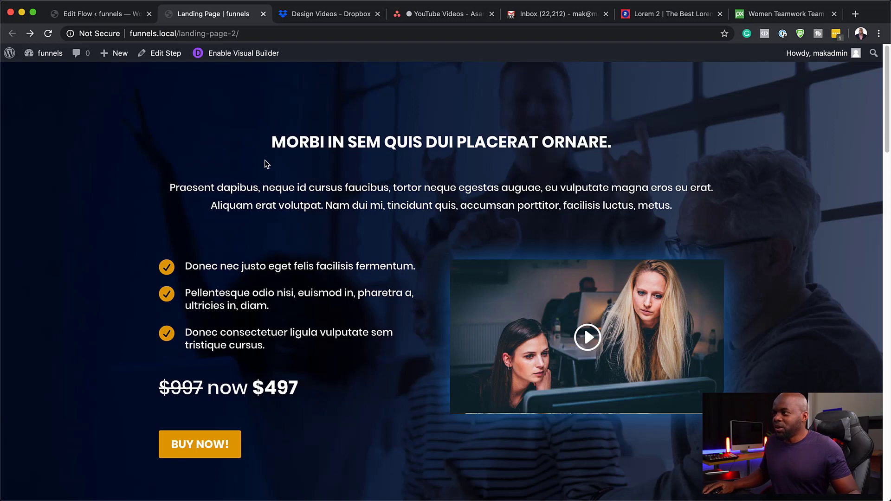
# - Scroll down the Course Landing page to review its headline, checklist, $997-now-$497 pricing and BUY NOW! button
pyautogui.scroll(-9, 391, 251)
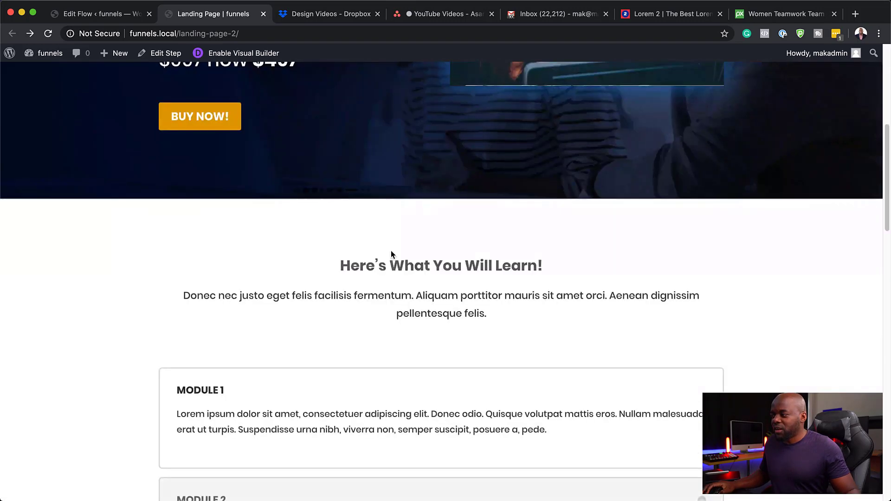
pyautogui.scroll(-8, 305, 257)
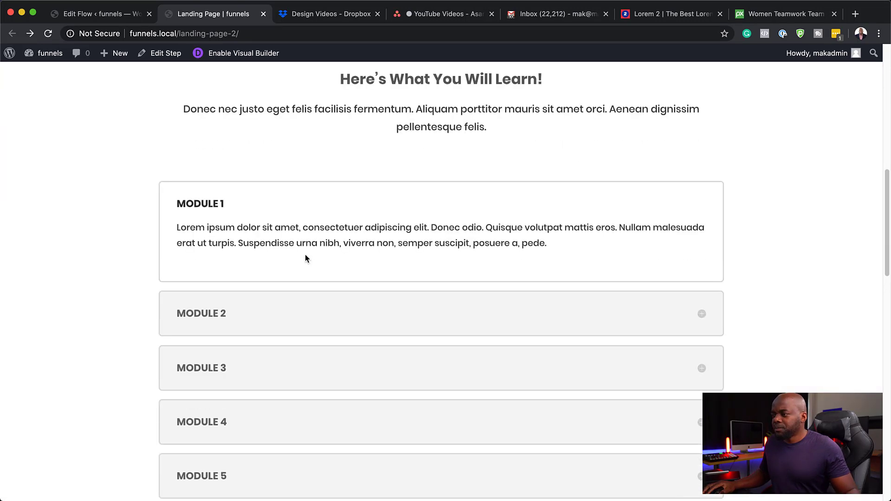
pyautogui.scroll(-4, 305, 258)
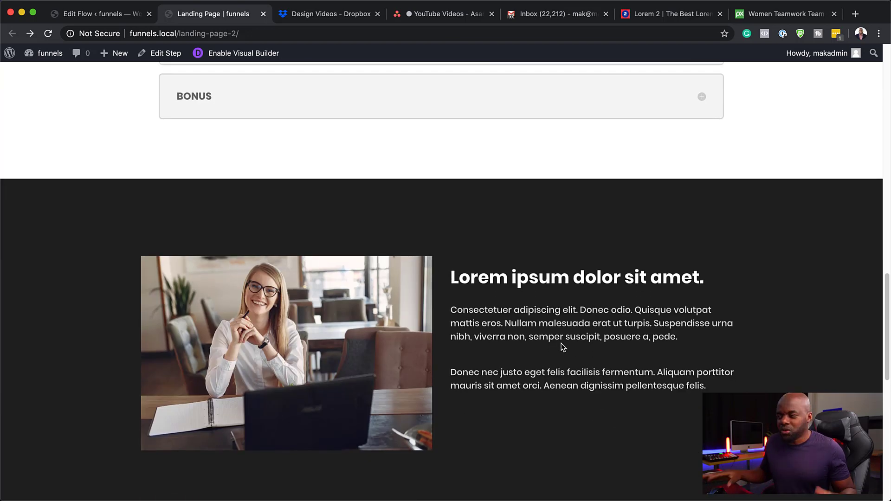
pyautogui.scroll(-9, 560, 348)
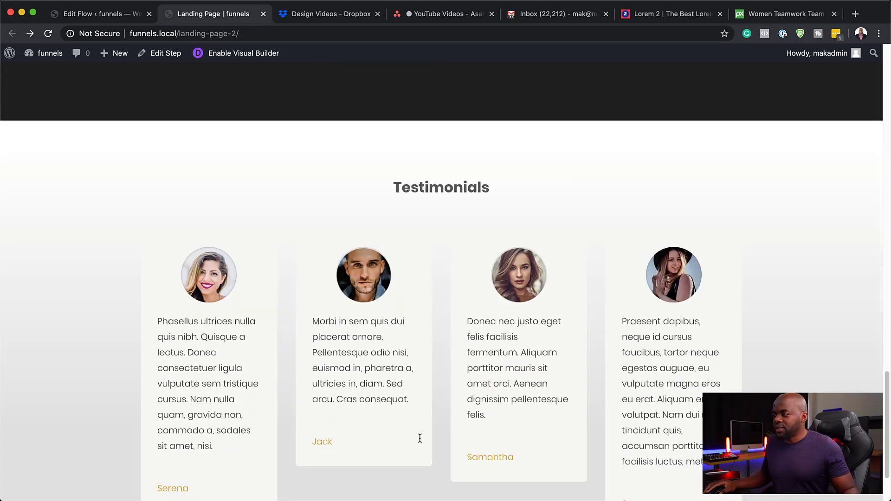
pyautogui.scroll(-2, 440, 448)
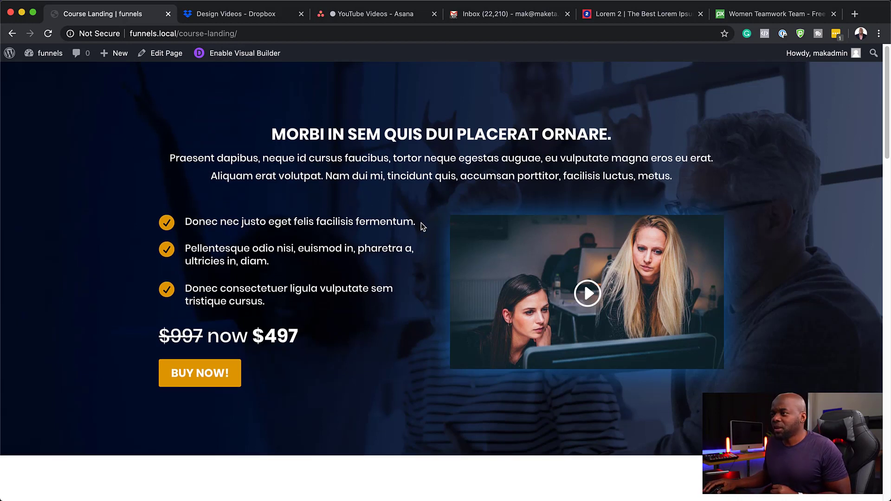
pyautogui.scroll(-5, 422, 225)
pyautogui.scroll(-8, 421, 227)
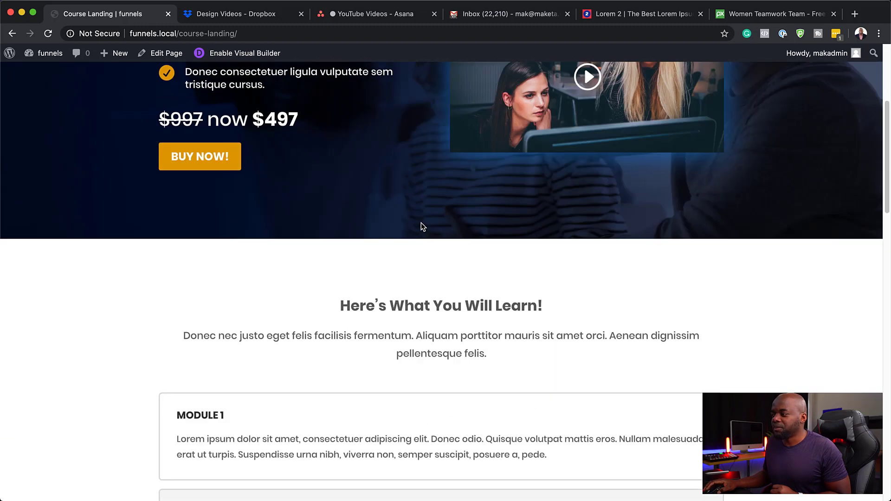
pyautogui.scroll(-20, 317, 281)
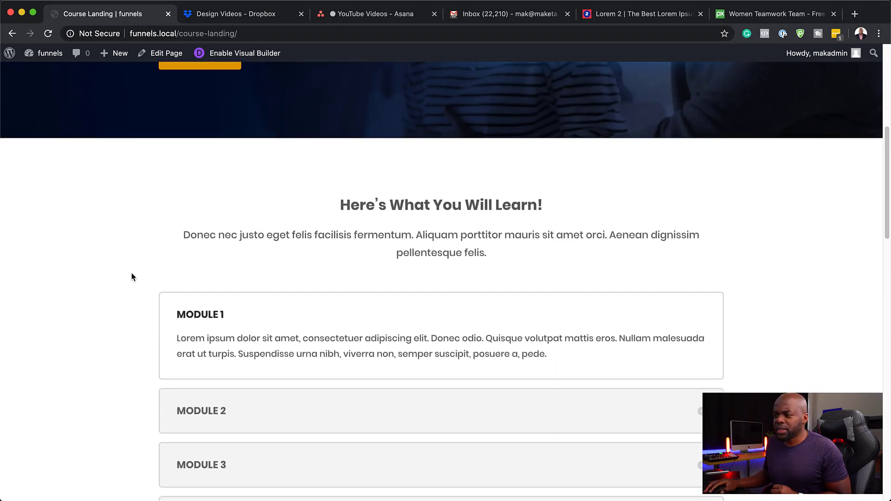
pyautogui.scroll(-3, 134, 273)
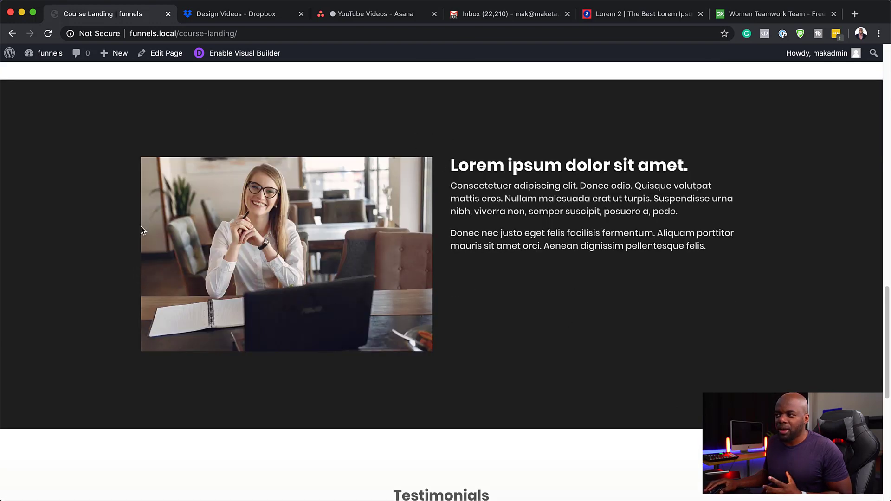
pyautogui.scroll(-10, 156, 278)
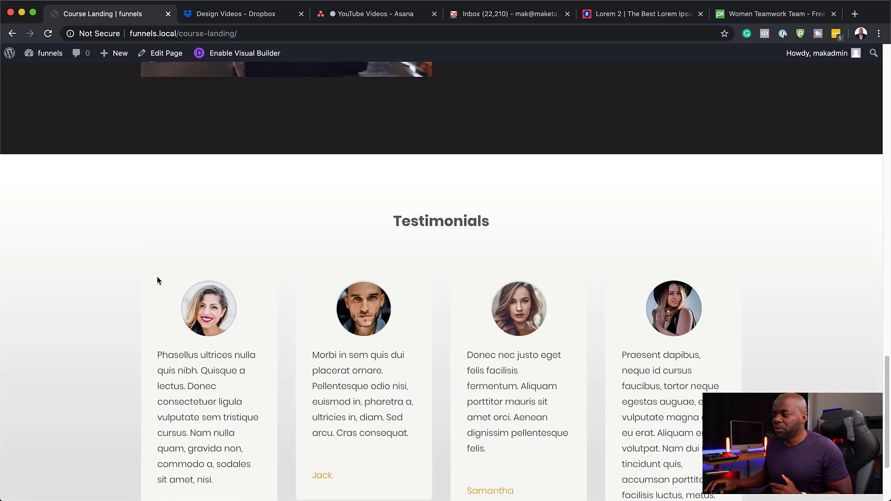
pyautogui.scroll(1, 157, 277)
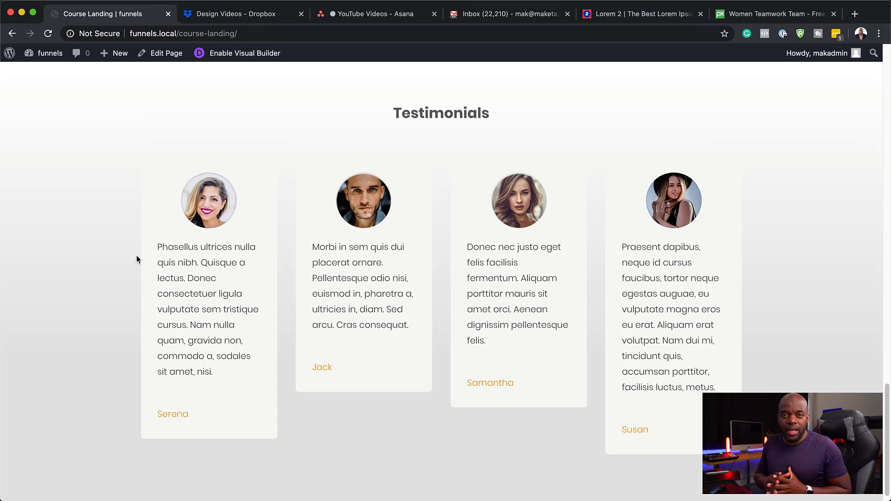
pyautogui.scroll(8, 126, 207)
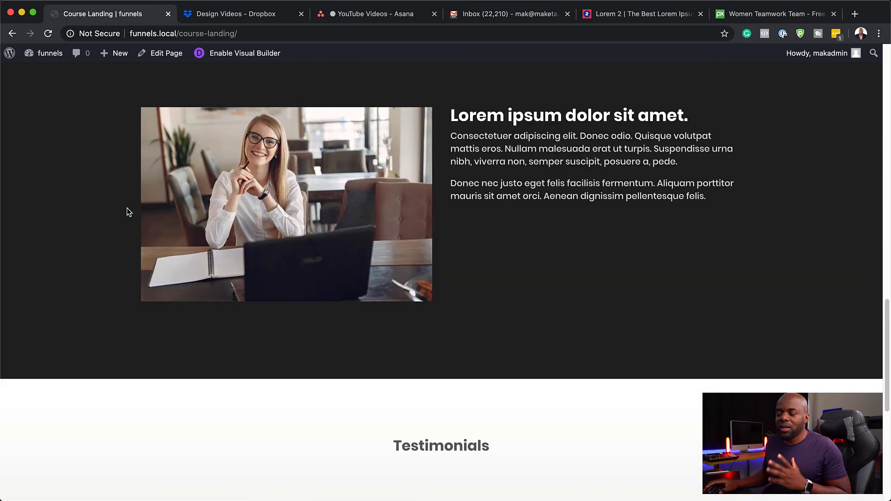
pyautogui.scroll(12, 126, 211)
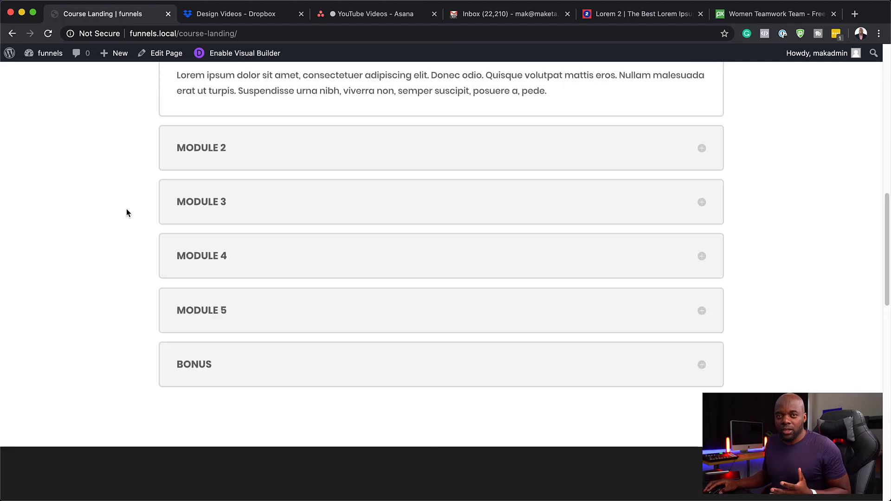
pyautogui.scroll(8, 130, 207)
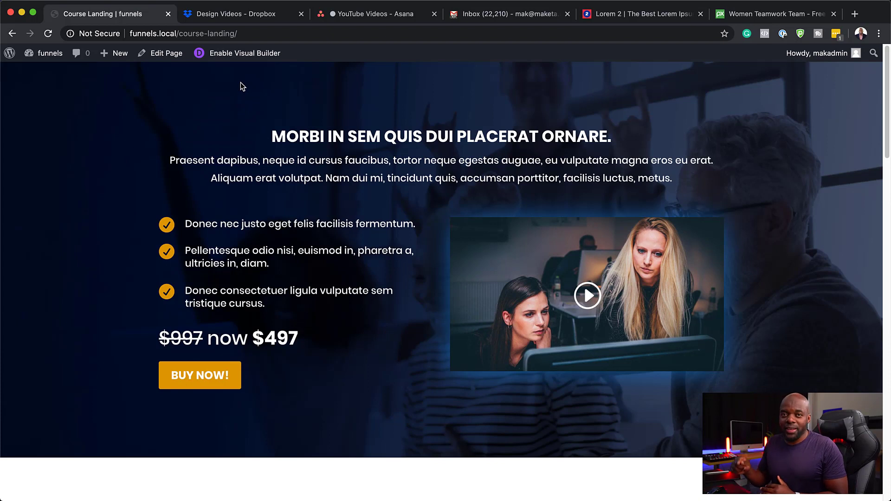
# - In the visual builder, export the page layout through Portability as 'Course Landing Pro'
pyautogui.click(247, 56)
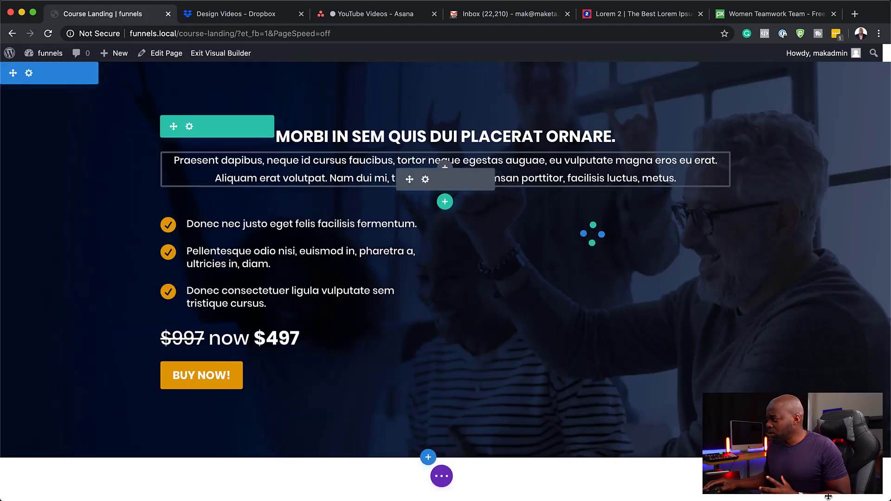
pyautogui.click(441, 477)
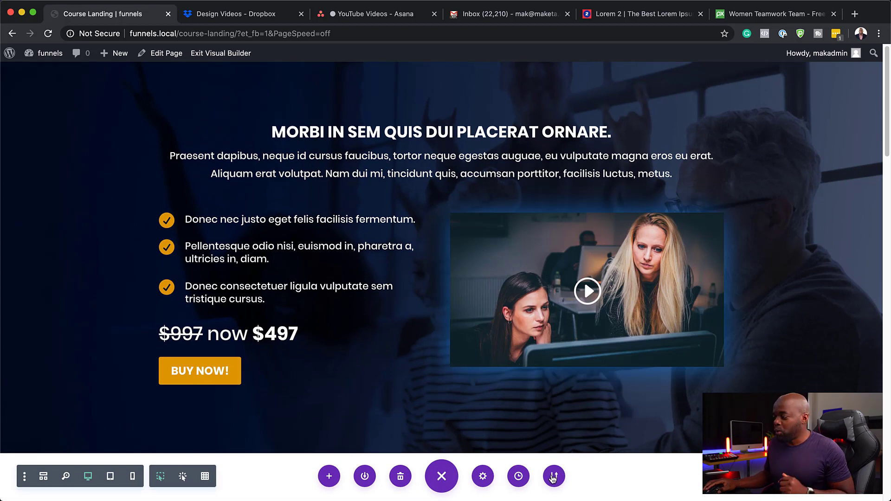
pyautogui.click(553, 477)
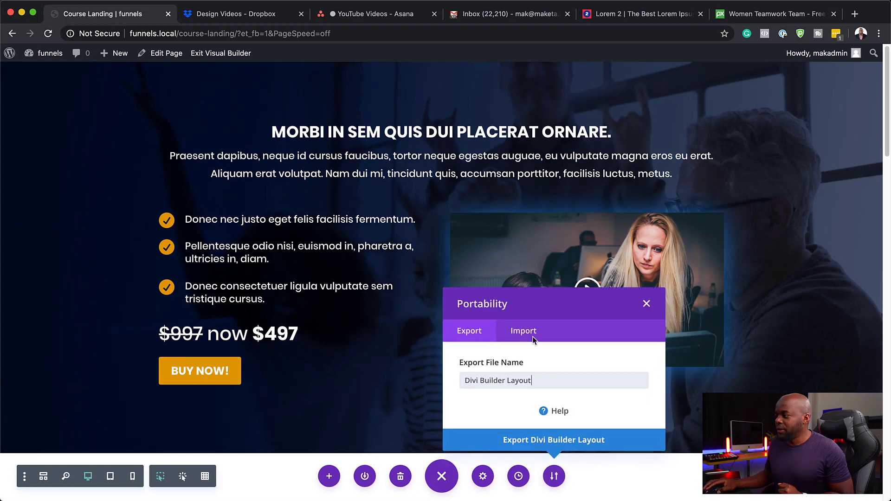
pyautogui.click(464, 382)
pyautogui.write('Course Landing Pro')
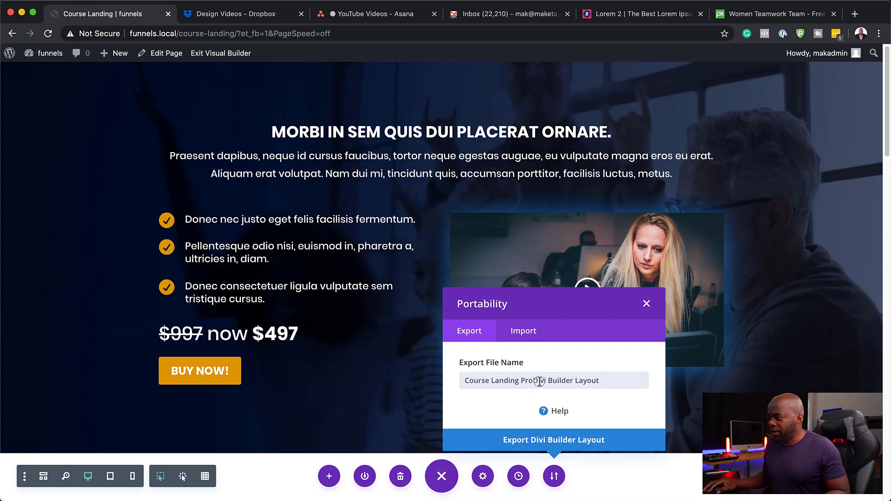
pyautogui.moveTo(534, 380); pyautogui.dragTo(640, 382)
pyautogui.press('BackSpace')
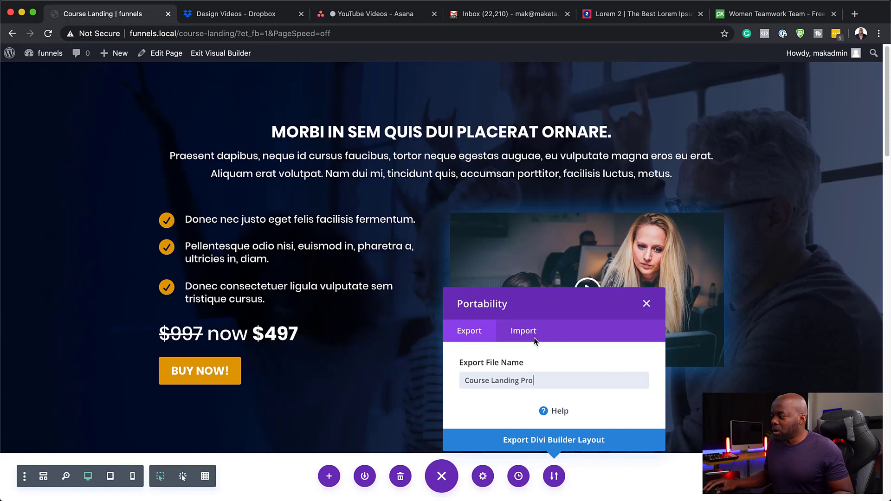
pyautogui.click(575, 440)
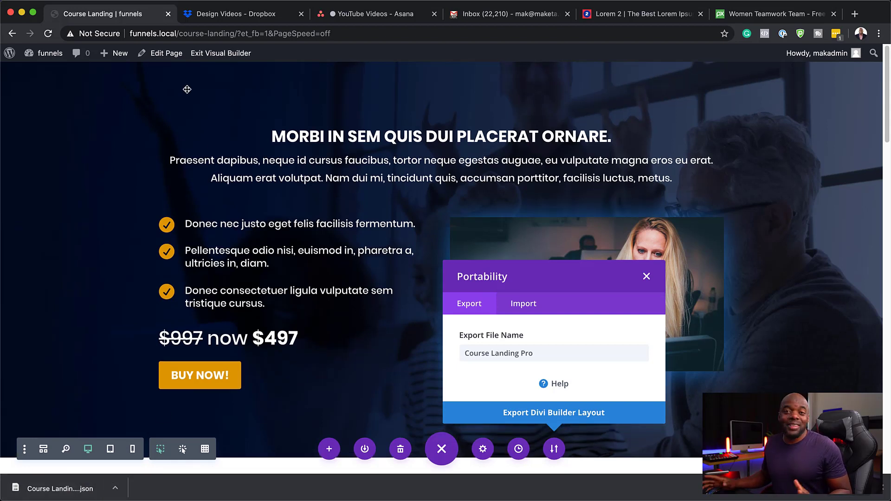
# - Go to the WordPress dashboard and open the CartFlows Flows list
pyautogui.moveTo(44, 53)
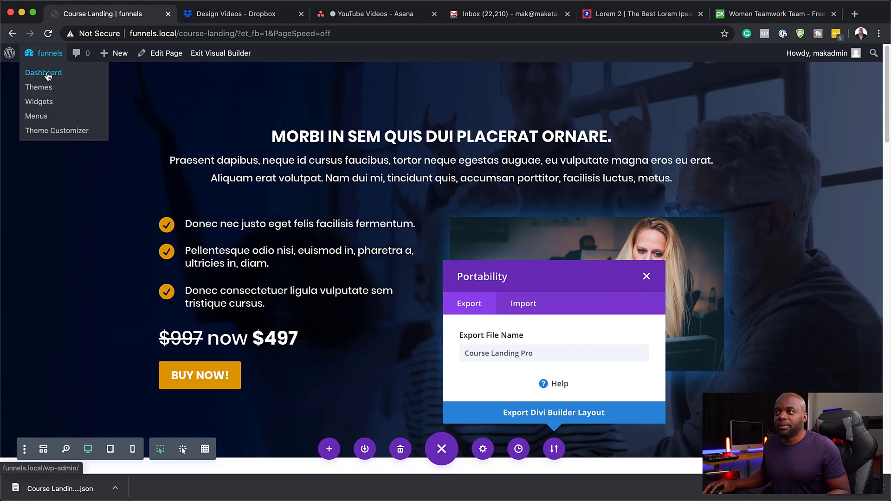
pyautogui.click(46, 73)
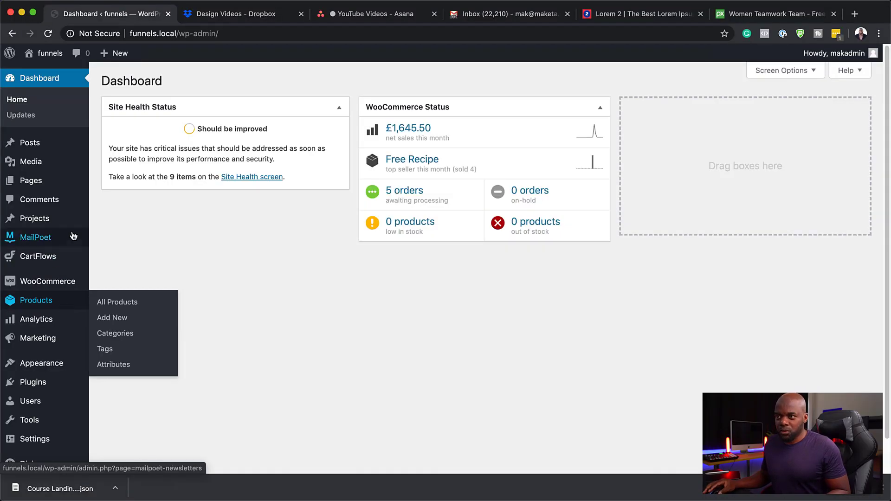
pyautogui.moveTo(51, 256)
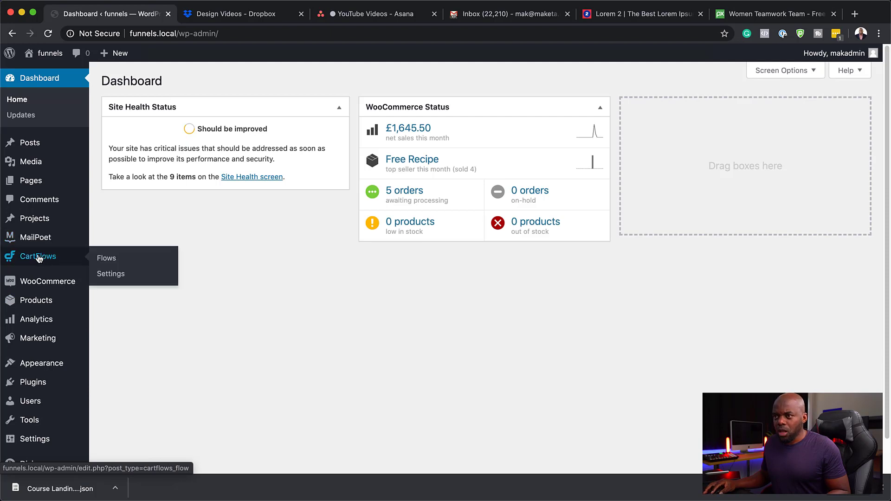
pyautogui.click(116, 262)
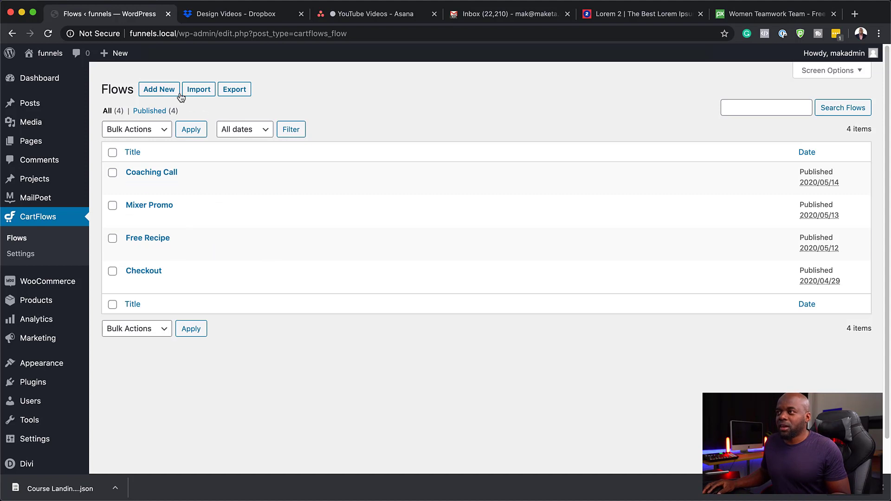
# - Add a new flow by importing the Evergreen Product 02 ready template
pyautogui.click(166, 92)
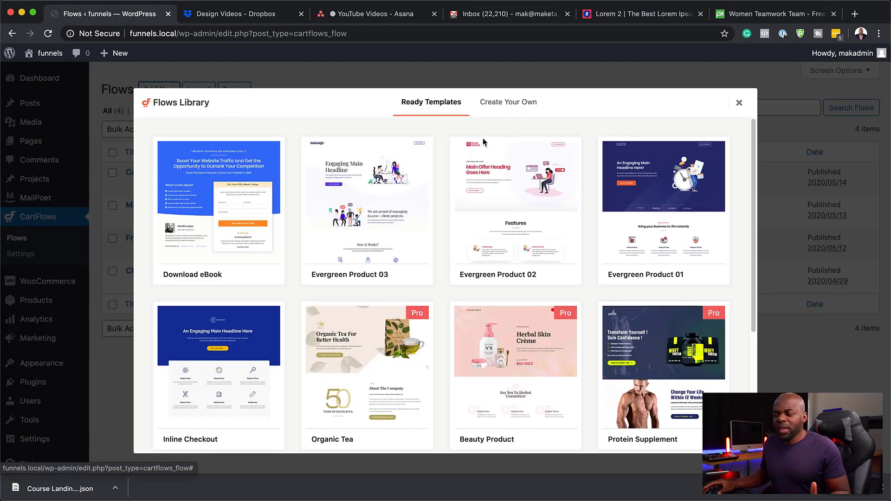
pyautogui.moveTo(366, 195)
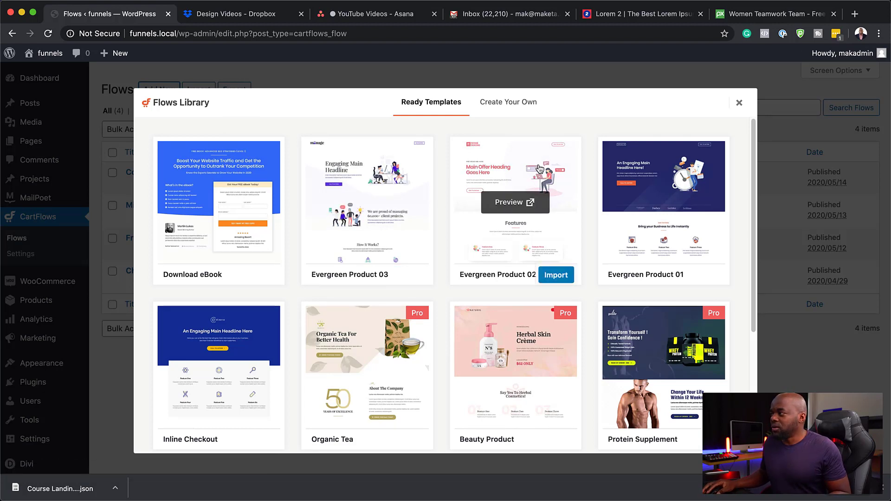
pyautogui.click(551, 277)
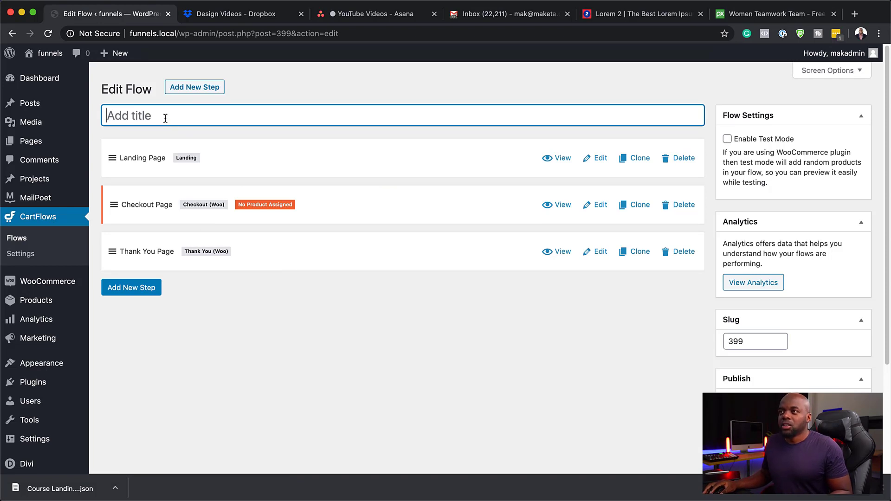
# - Title the flow 'Email Marketing Course', save it, and edit its Landing Page step
pyautogui.write('Ca')
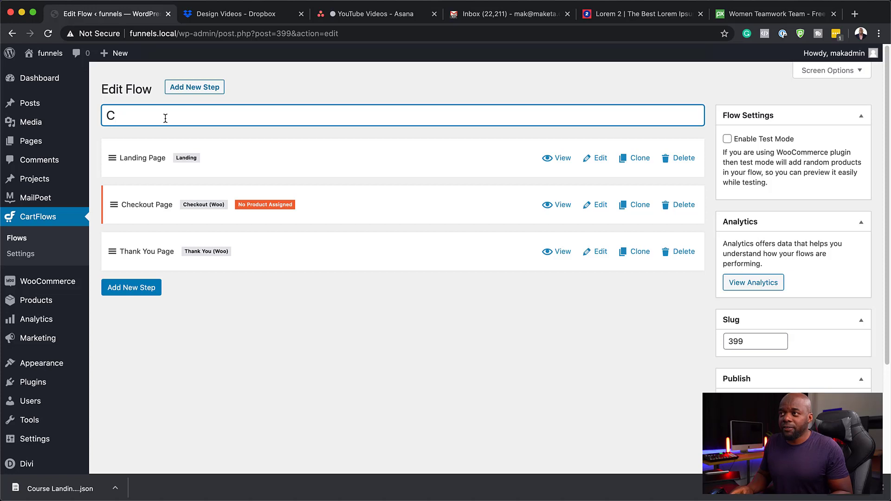
pyautogui.press('BackSpace')
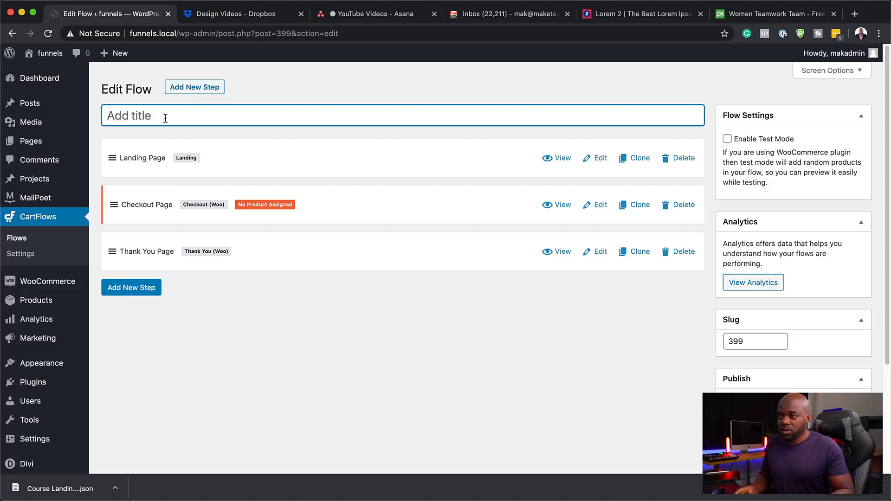
pyautogui.write('Email Marketing Course')
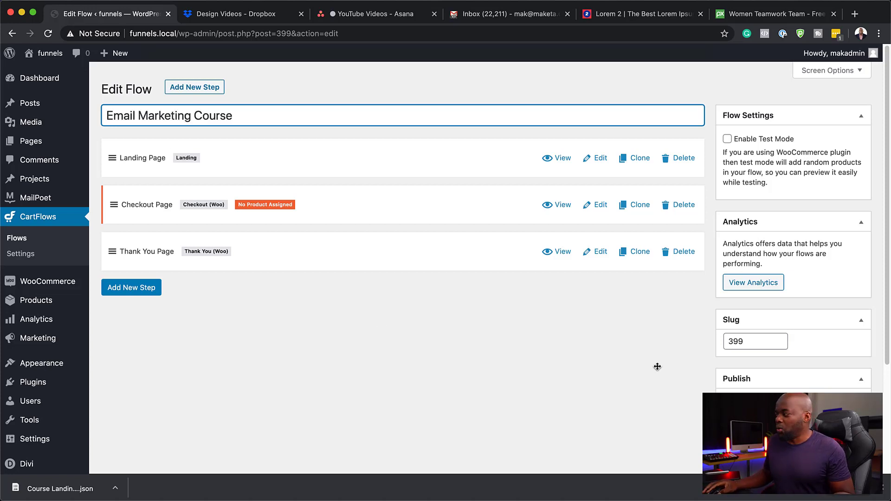
pyautogui.click(883, 490)
pyautogui.press('Return')
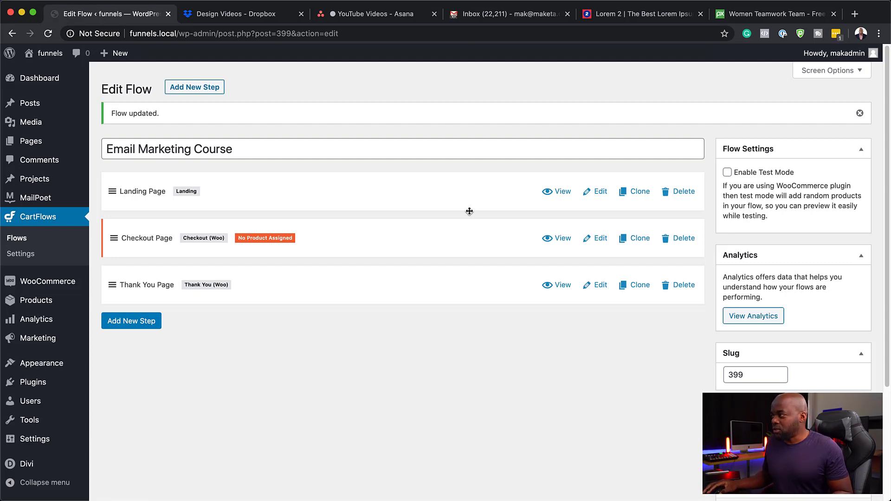
pyautogui.click(600, 192)
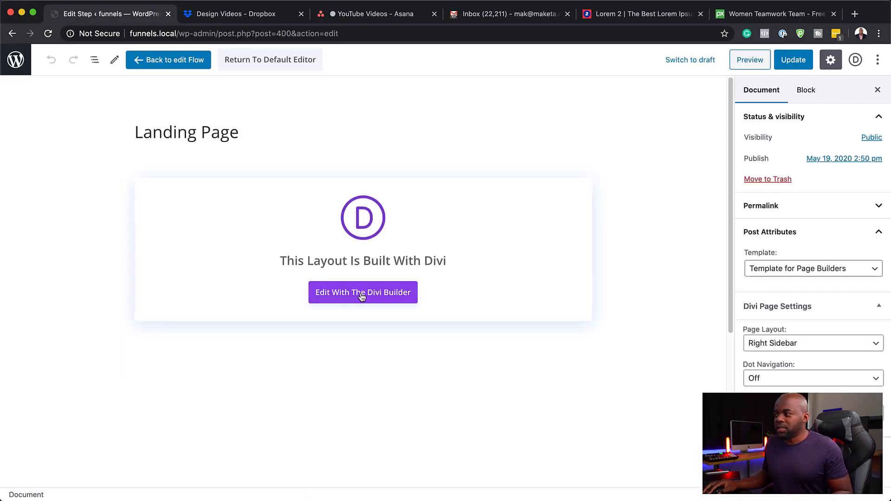
# - Launch the Divi visual builder on the landing page and clear its entire template layout
pyautogui.click(362, 297)
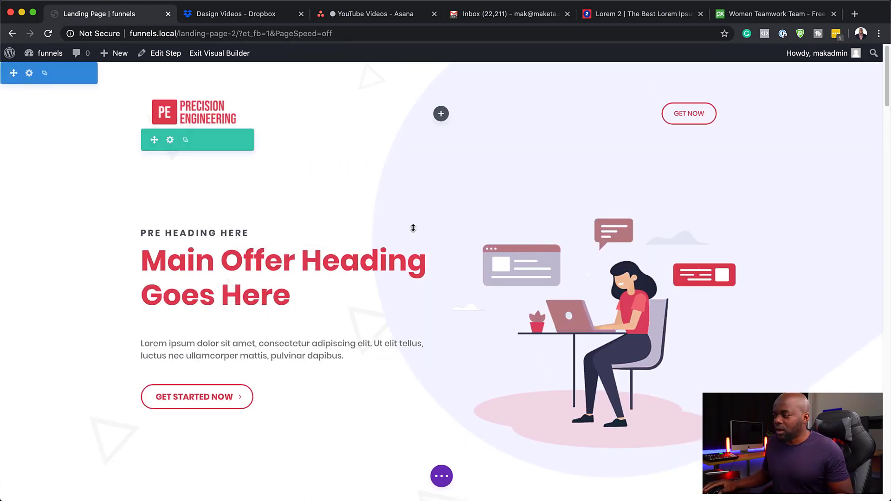
pyautogui.click(443, 478)
pyautogui.click(401, 479)
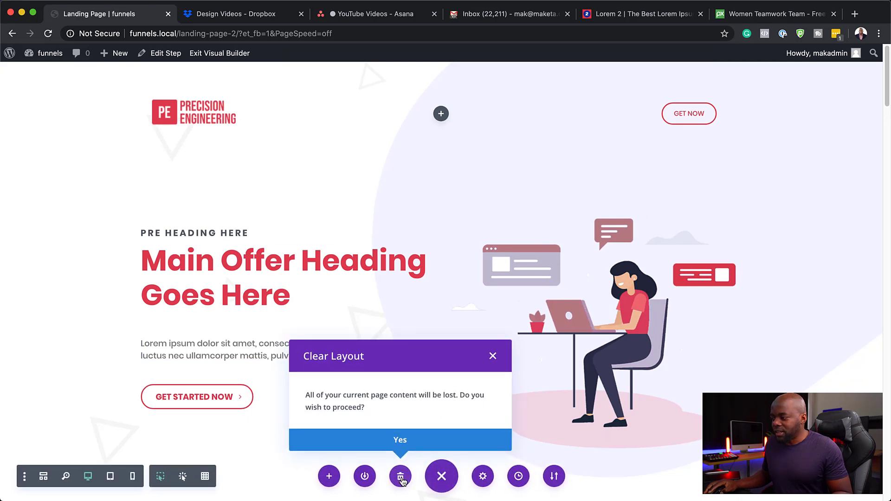
pyautogui.click(403, 436)
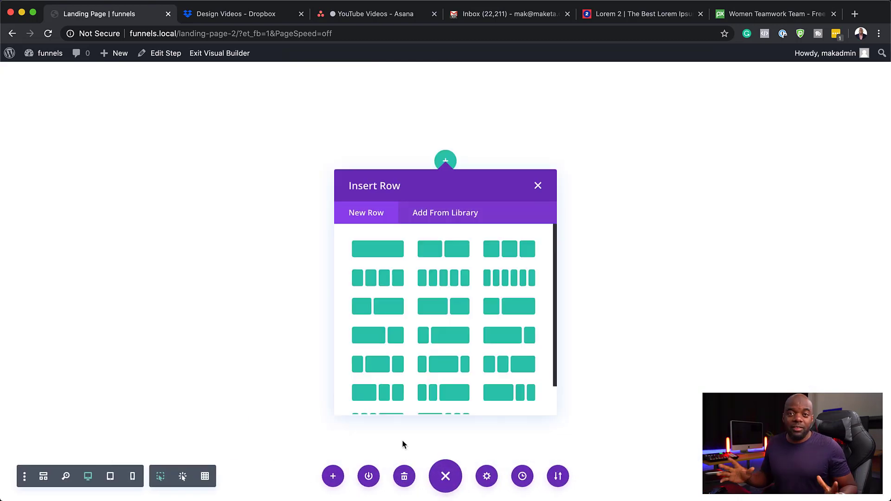
pyautogui.click(537, 185)
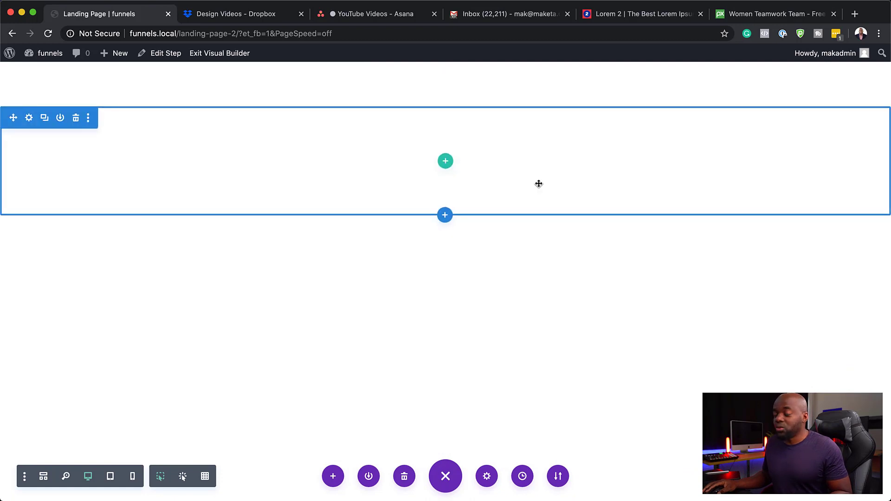
# - Import Course Landing Pro.json from Downloads into the empty page via Portability
pyautogui.click(558, 478)
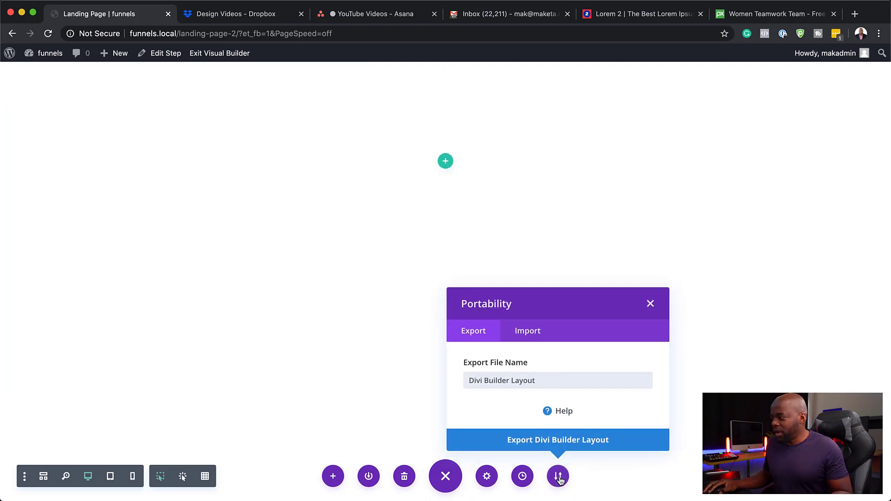
pyautogui.click(535, 334)
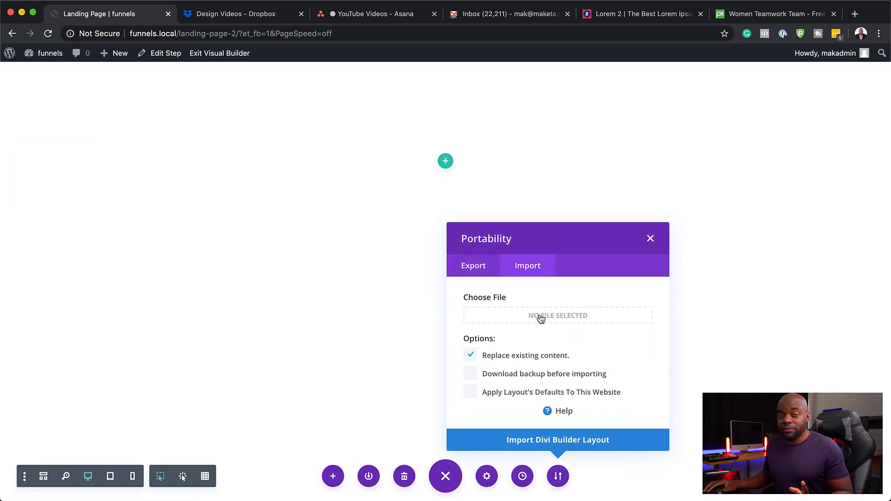
pyautogui.click(541, 318)
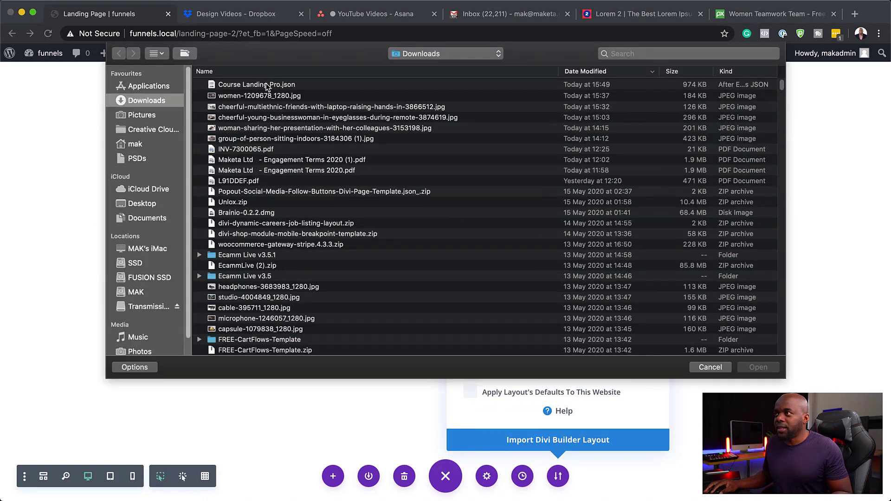
pyautogui.click(258, 84)
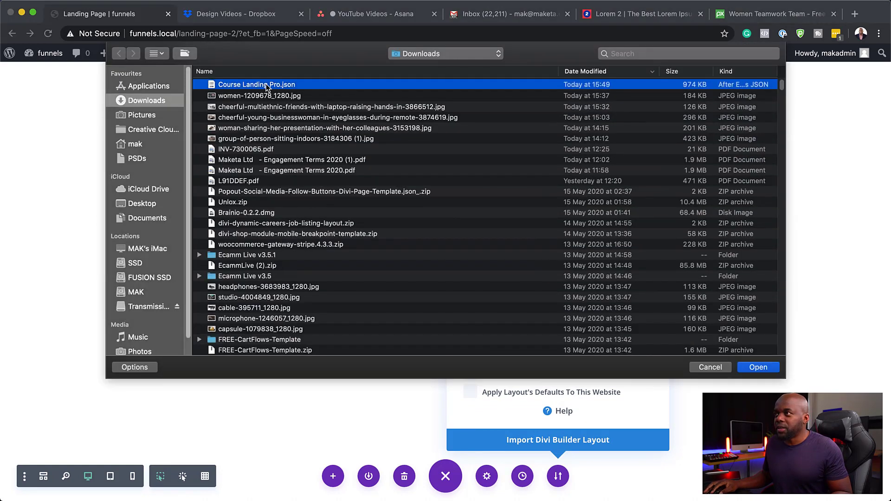
pyautogui.click(754, 366)
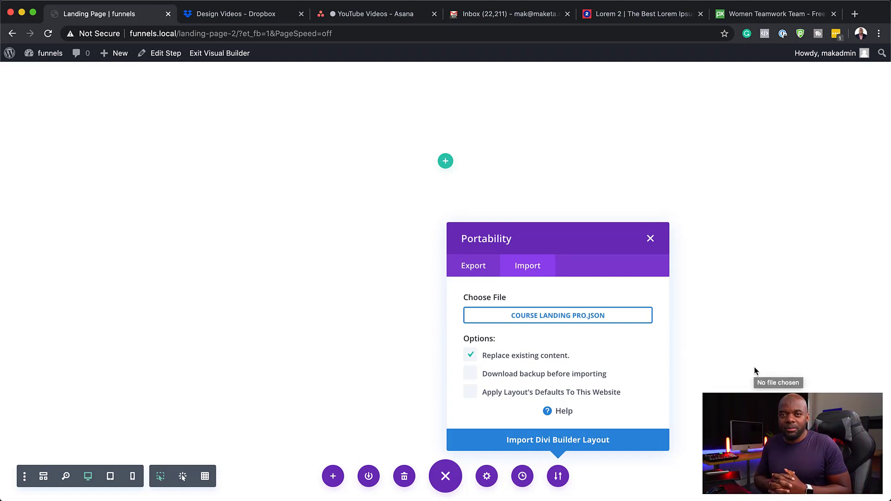
pyautogui.click(566, 443)
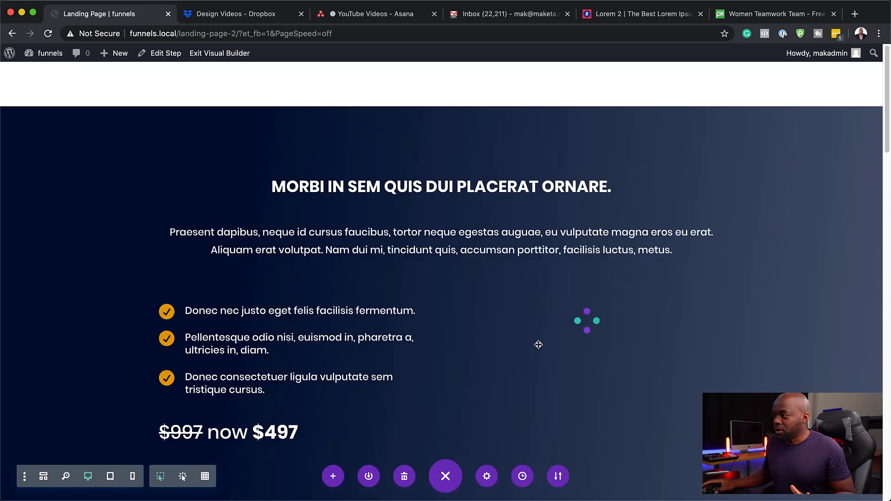
# - Scroll through the imported page down to the testimonial cards and back up to the hero
pyautogui.scroll(-3, 371, 343)
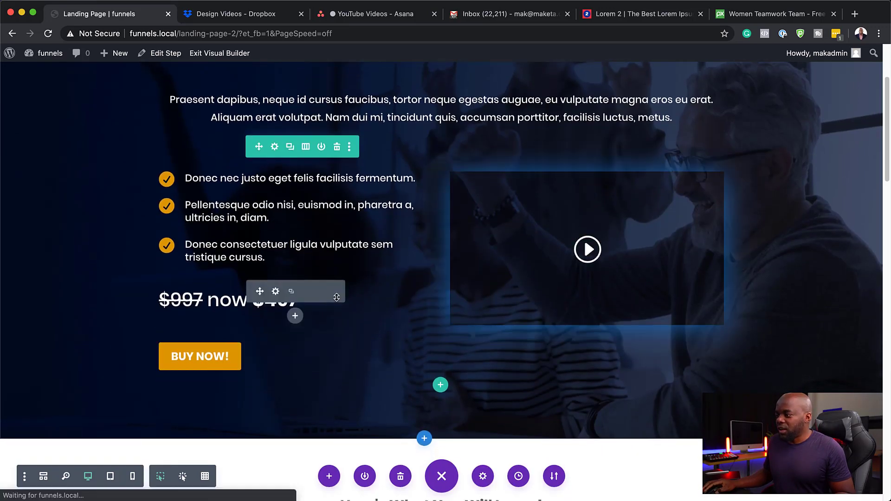
pyautogui.scroll(-5, 337, 297)
pyautogui.scroll(-15, 336, 297)
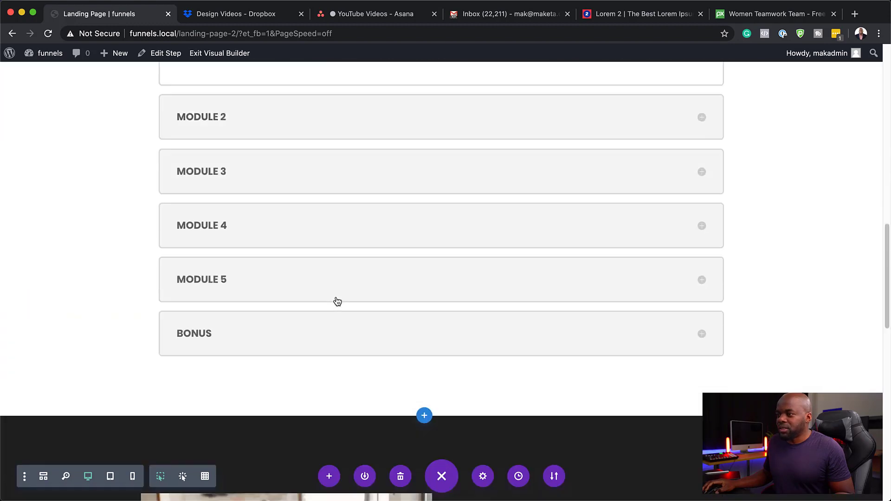
pyautogui.scroll(-10, 338, 301)
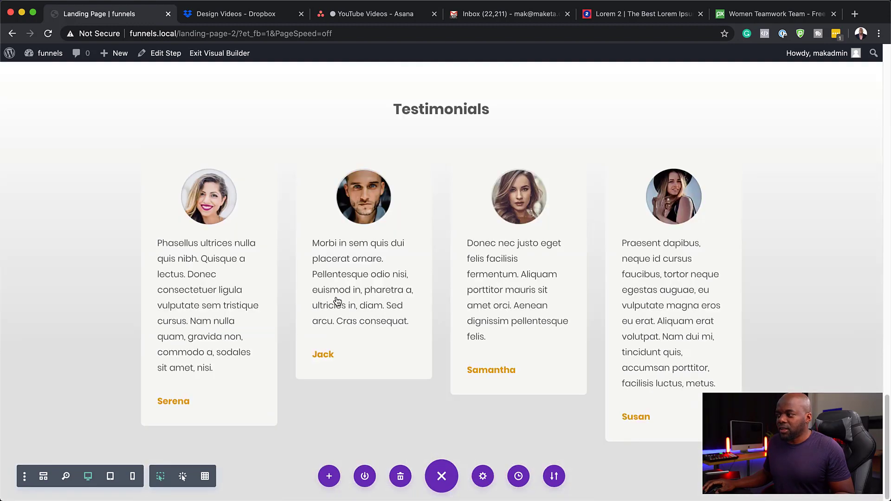
pyautogui.scroll(10, 336, 299)
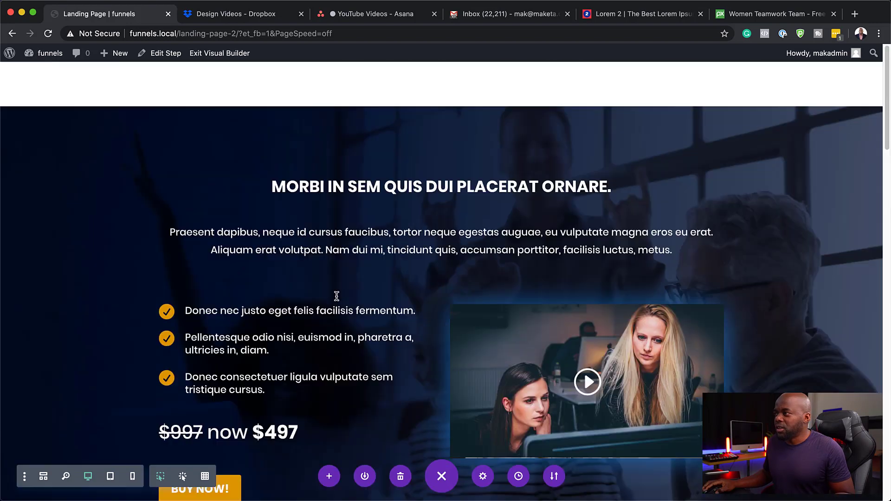
pyautogui.moveTo(31, 119)
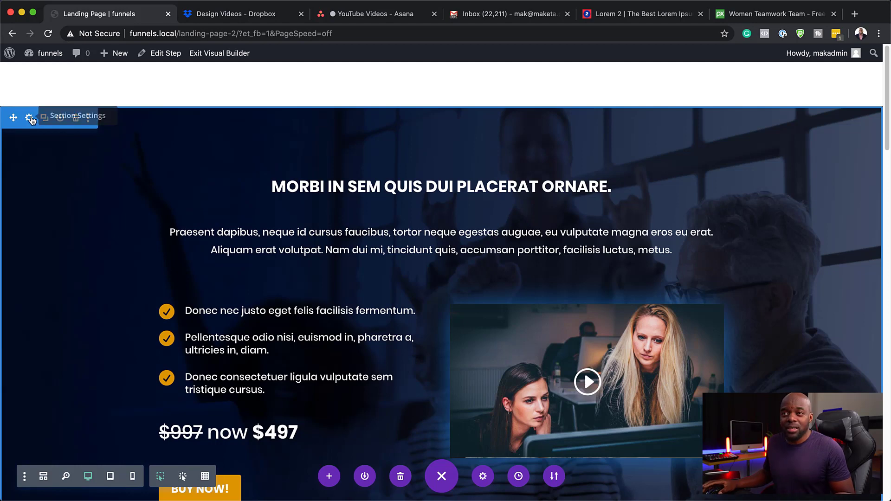
# - Set the dark hero section's top margin to -80px, save it, and exit the visual builder
pyautogui.click(30, 119)
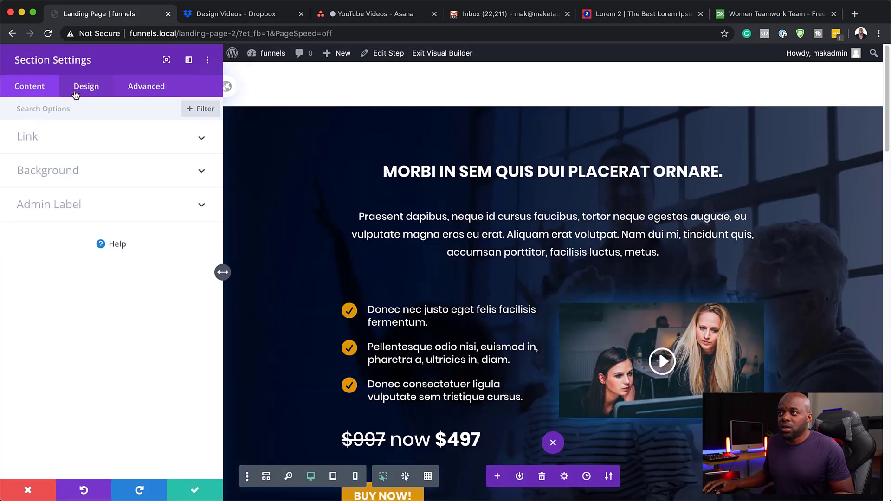
pyautogui.click(92, 91)
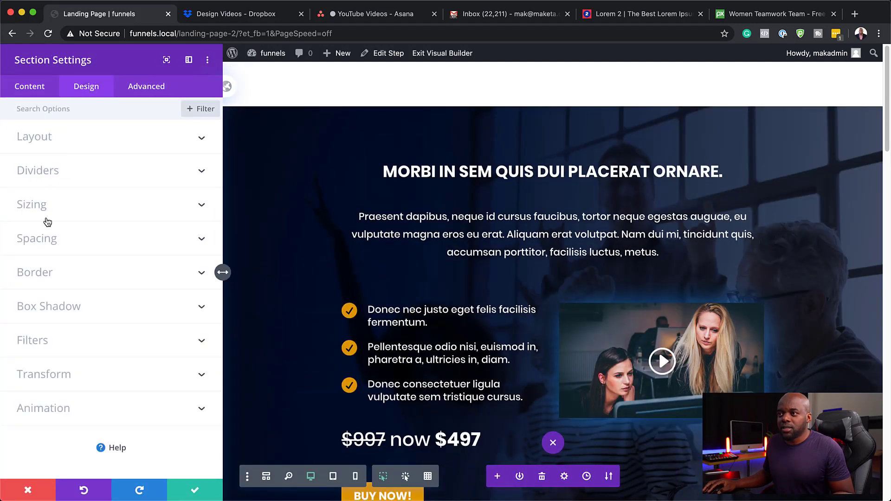
pyautogui.click(45, 240)
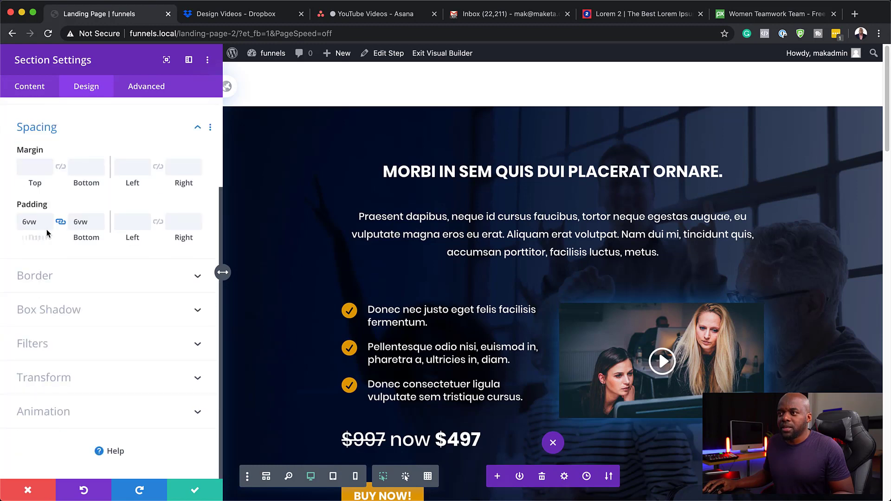
pyautogui.click(35, 171)
pyautogui.write('-')
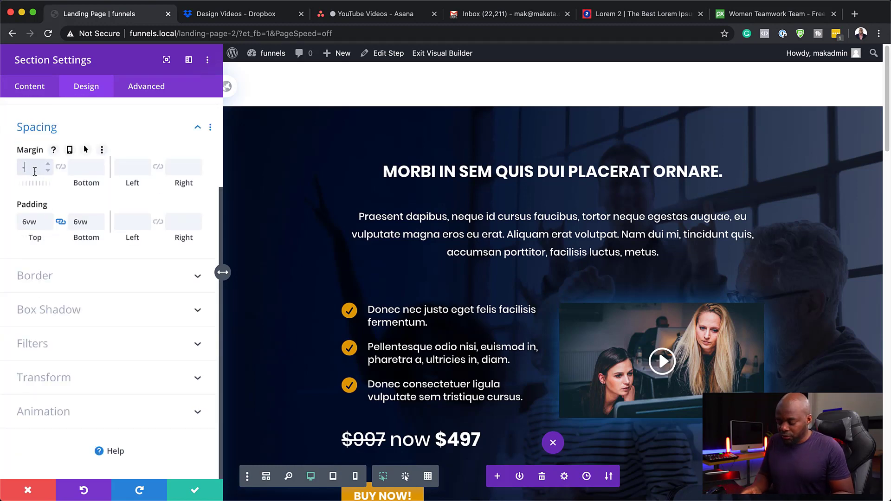
pyautogui.write('80')
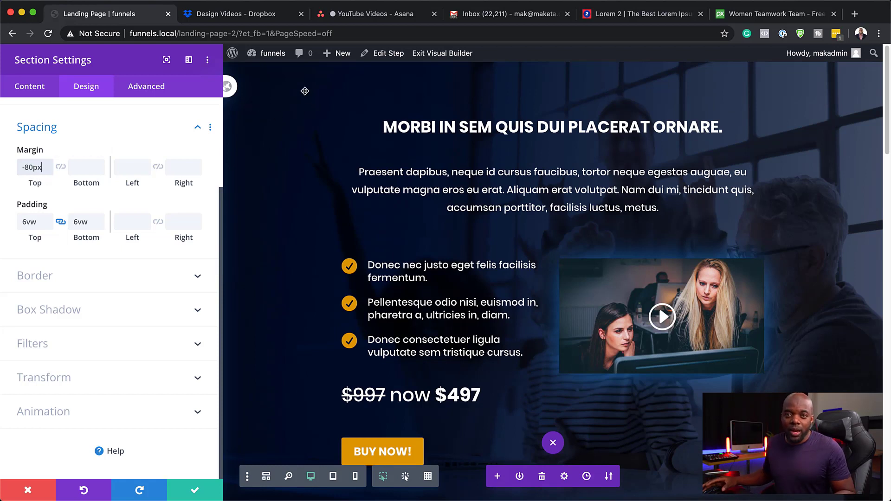
pyautogui.click(197, 492)
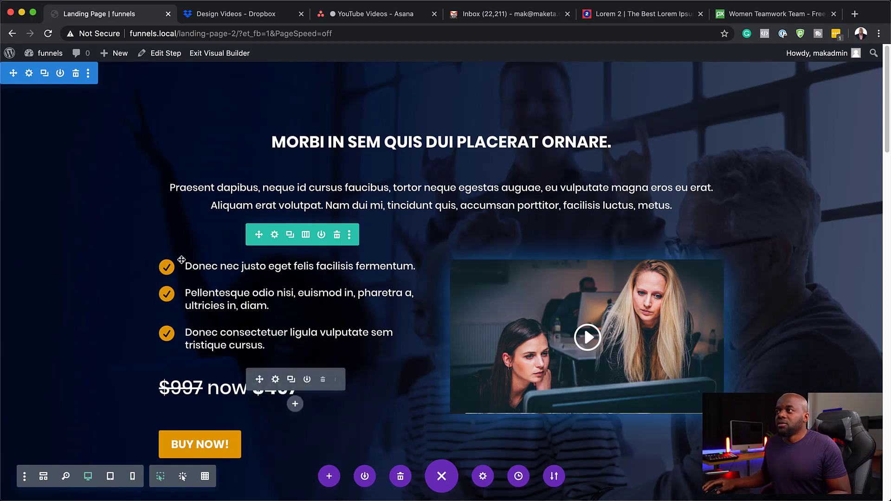
pyautogui.click(210, 56)
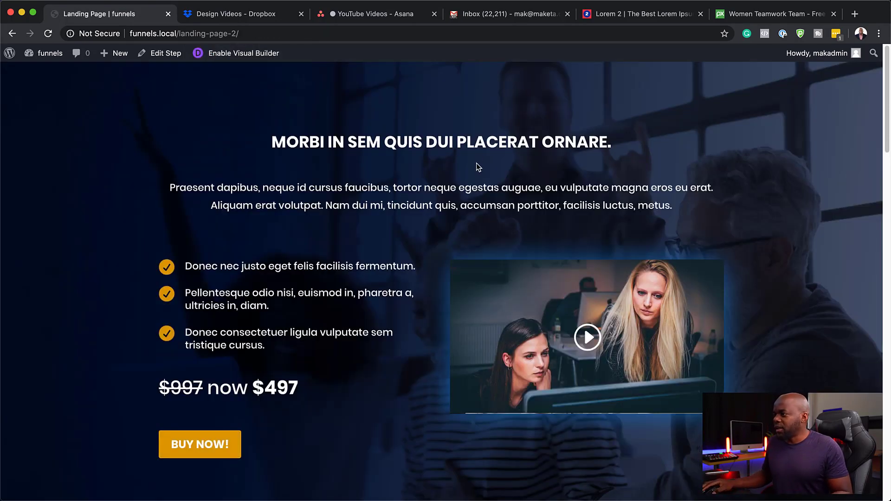
# - Return to the top of the live landing page and choose Edit Step from the admin bar
pyautogui.scroll(-15, 378, 271)
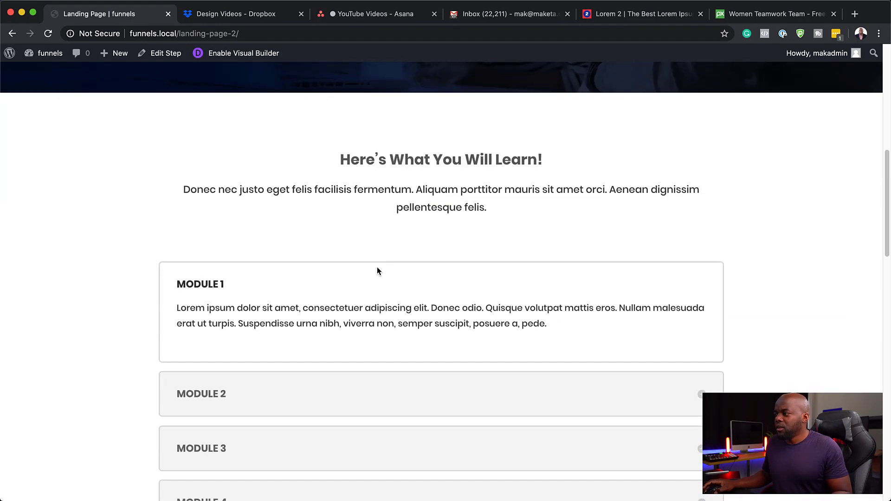
pyautogui.scroll(-10, 377, 270)
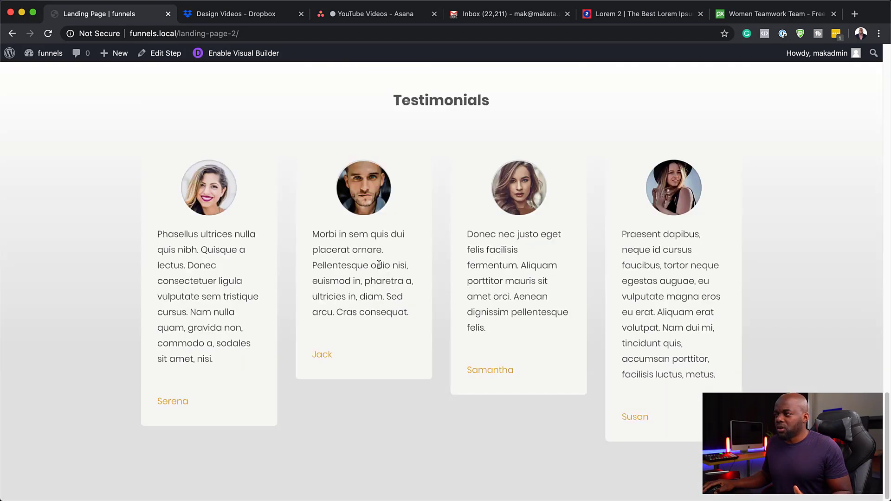
pyautogui.scroll(8, 378, 265)
pyautogui.scroll(20, 379, 265)
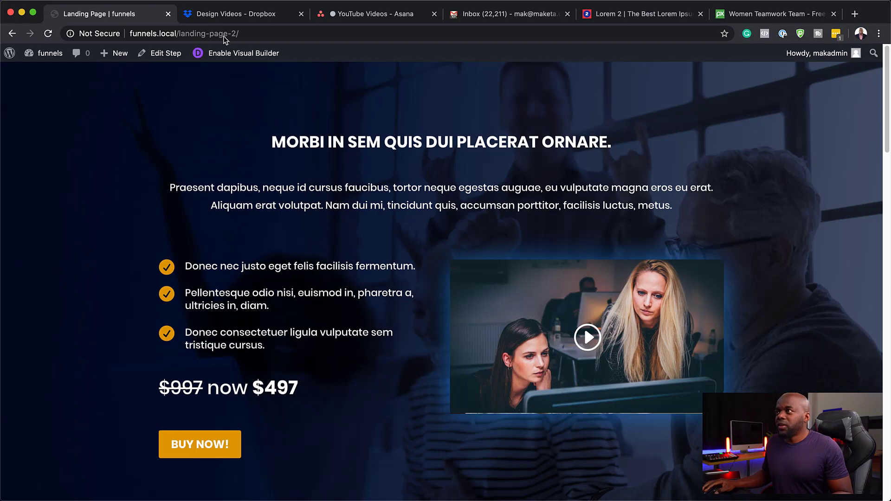
pyautogui.click(157, 54)
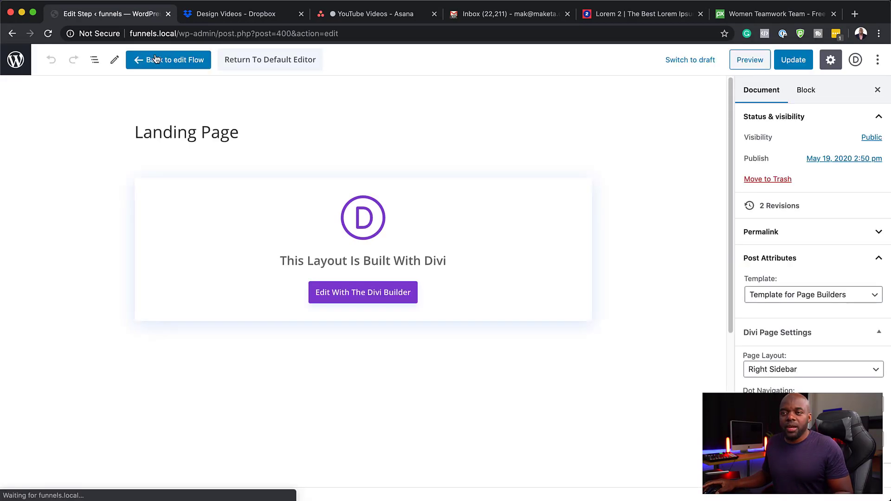
# - Copy the landing step's Next Step Link URL and launch Divi Builder on the landing page
pyautogui.scroll(-5, 258, 309)
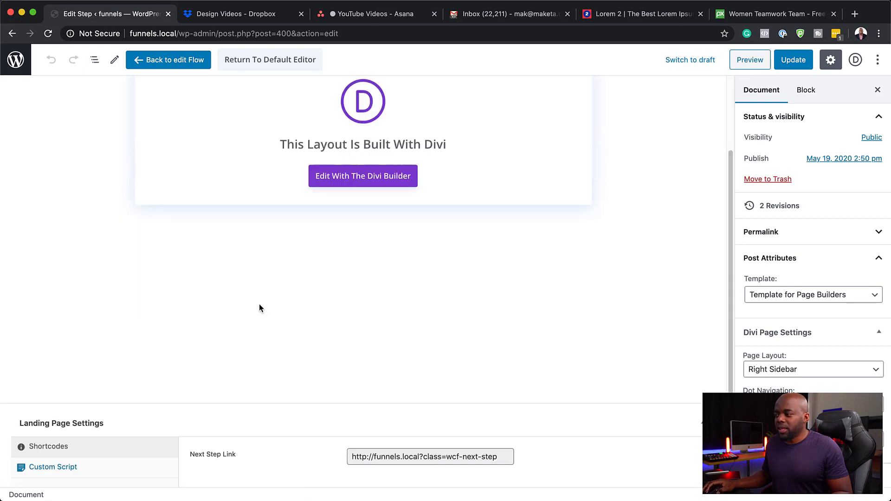
pyautogui.scroll(-1, 259, 303)
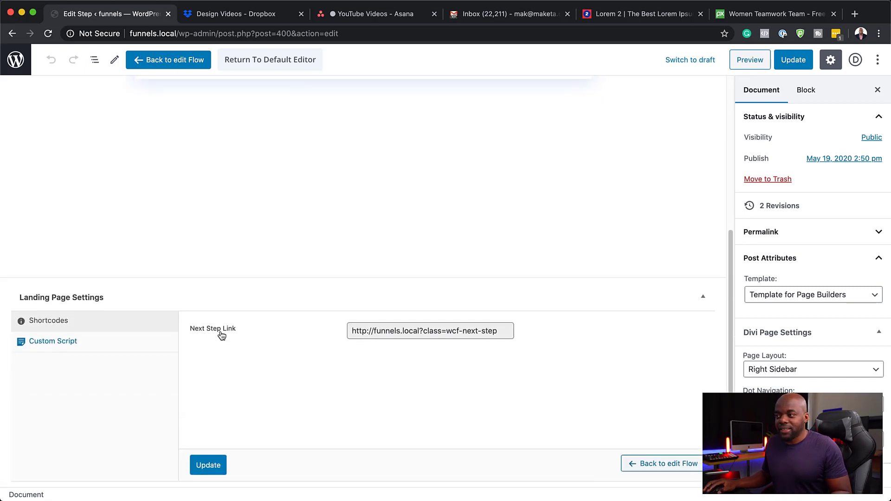
pyautogui.tripleClick(503, 330)
pyautogui.press('super+c')
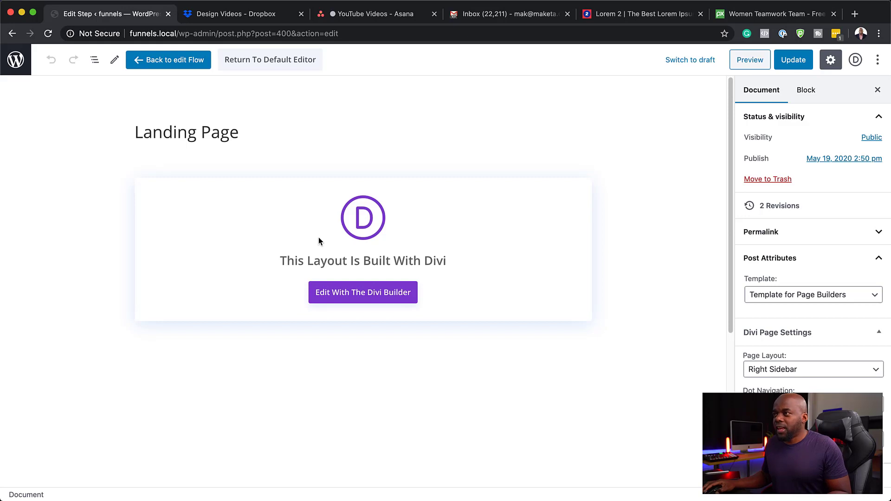
pyautogui.click(339, 295)
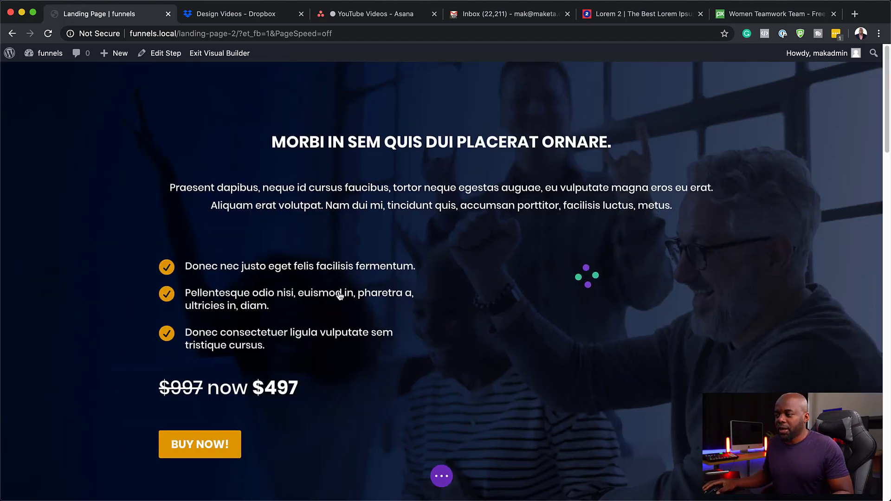
pyautogui.scroll(-2, 279, 445)
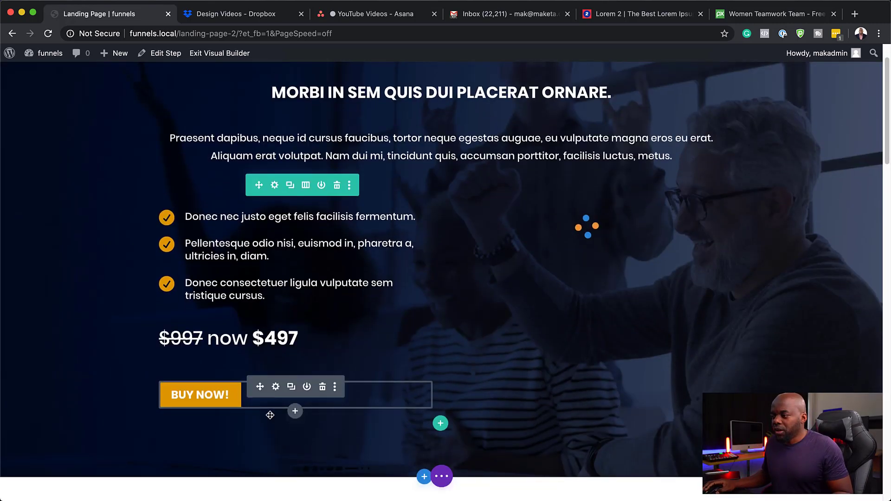
pyautogui.click(277, 391)
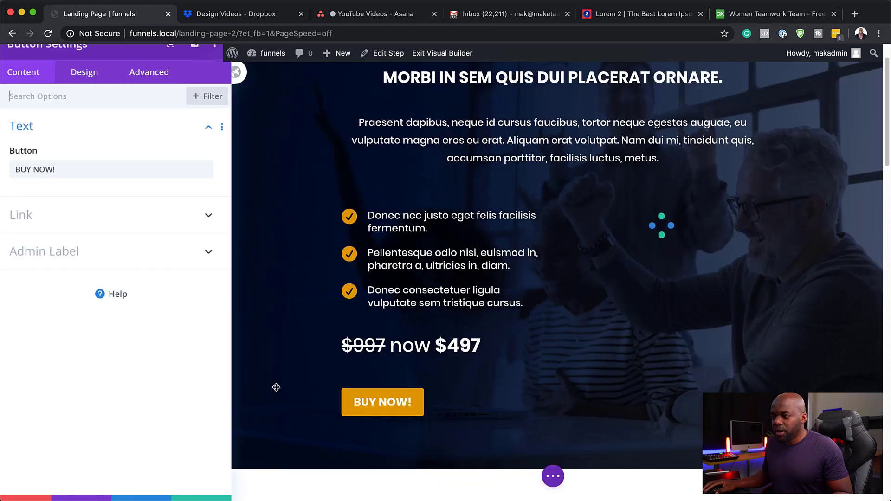
pyautogui.click(34, 219)
pyautogui.click(65, 217)
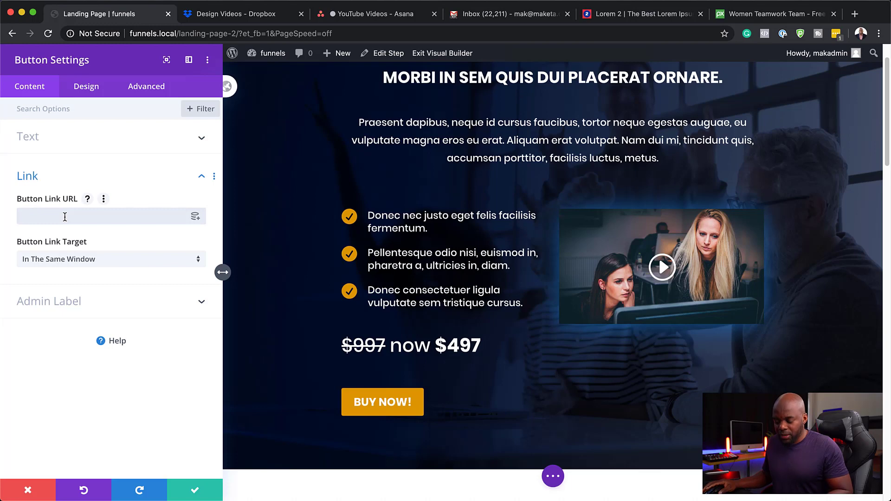
pyautogui.press('super+v')
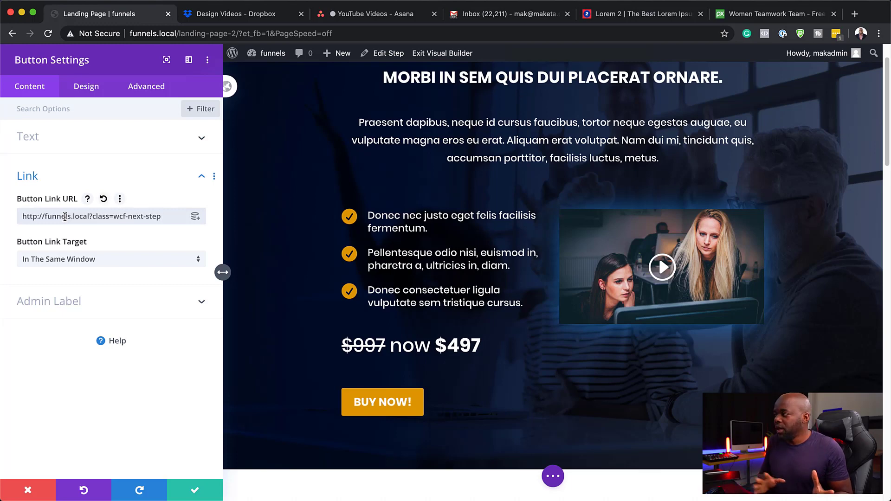
pyautogui.click(195, 493)
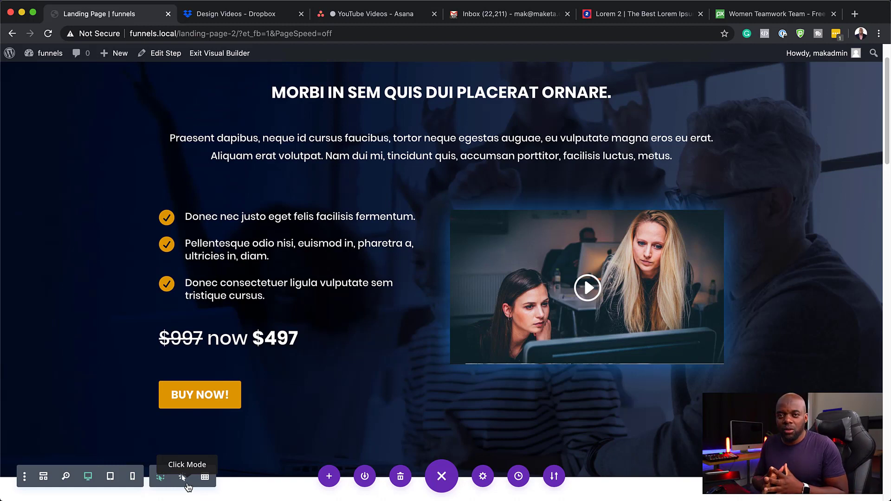
pyautogui.moveTo(219, 312)
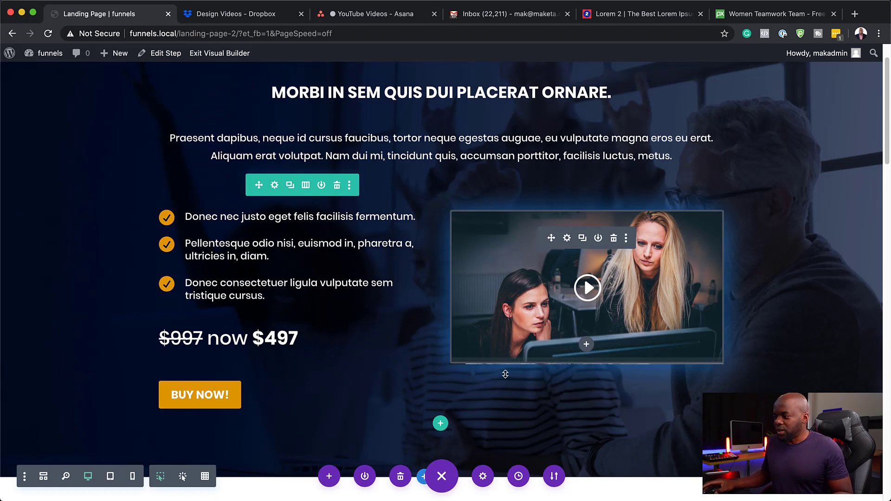
pyautogui.moveTo(259, 185); pyautogui.dragTo(221, 55)
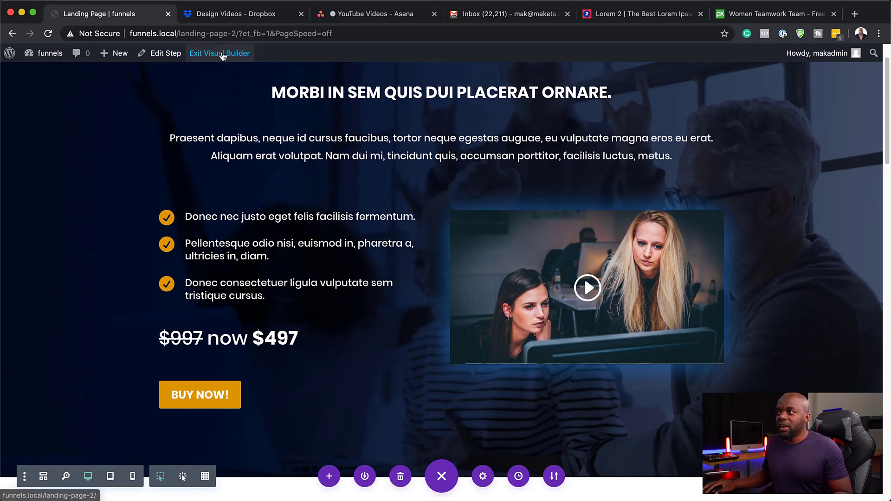
# - Exit the visual builder, keeping changes, and return to the funnel's flow overview
pyautogui.click(222, 55)
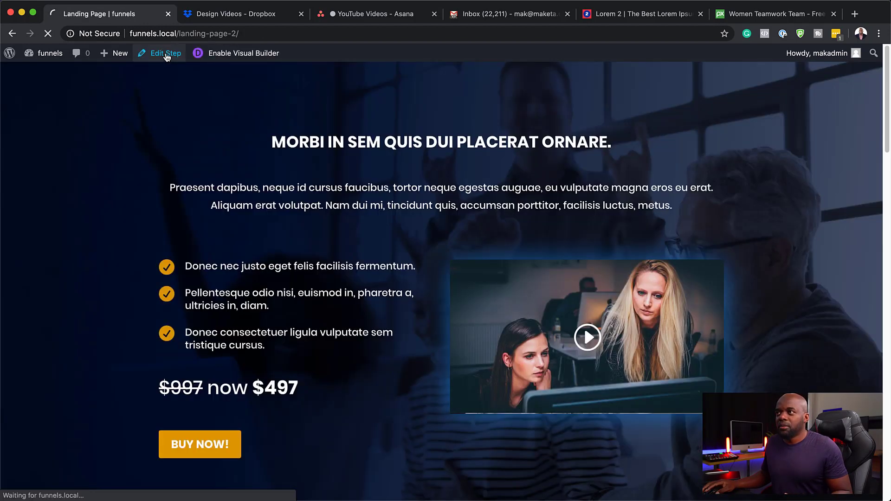
pyautogui.click(166, 55)
pyautogui.click(173, 61)
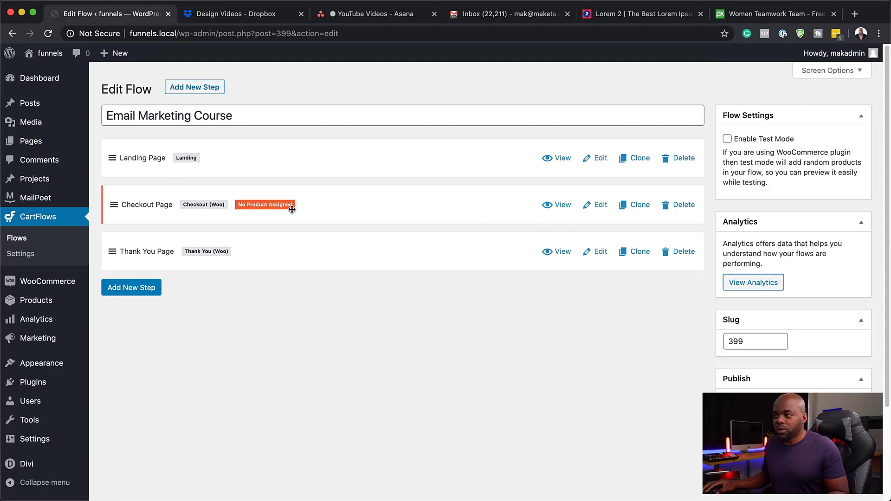
# - View the live landing page and check that BUY NOW! opens the Checkout Page step
pyautogui.click(563, 158)
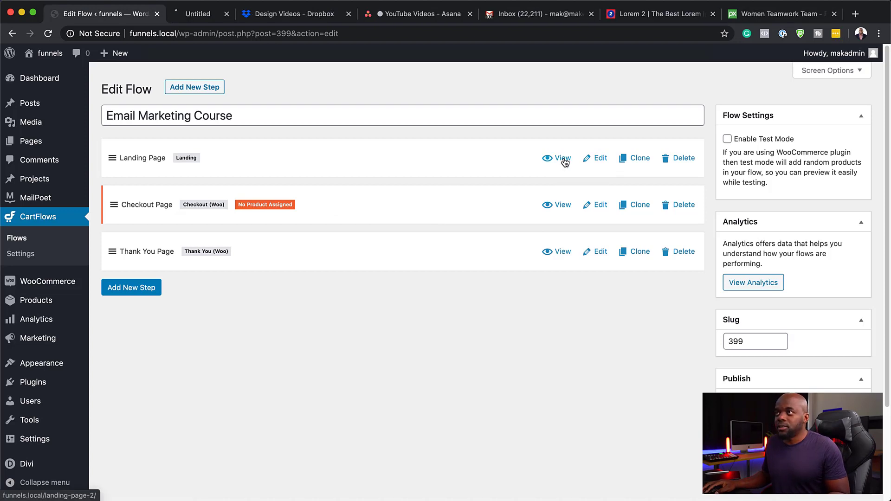
pyautogui.click(230, 16)
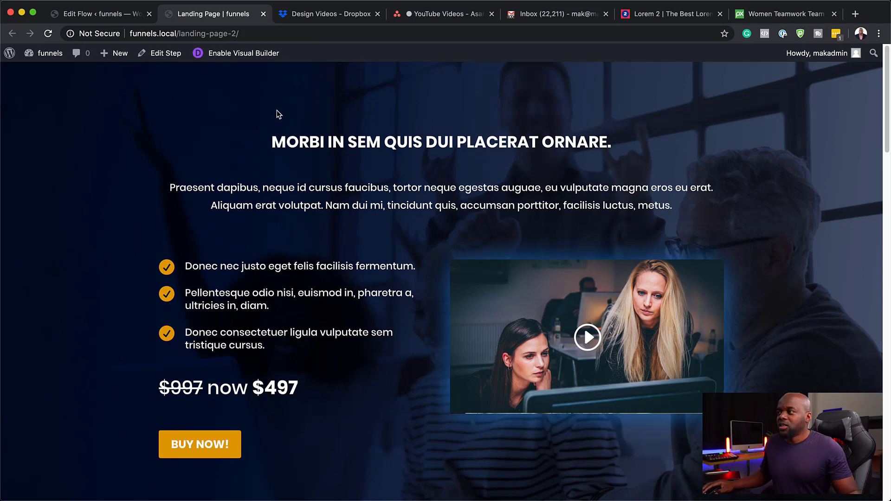
pyautogui.scroll(-3, 314, 246)
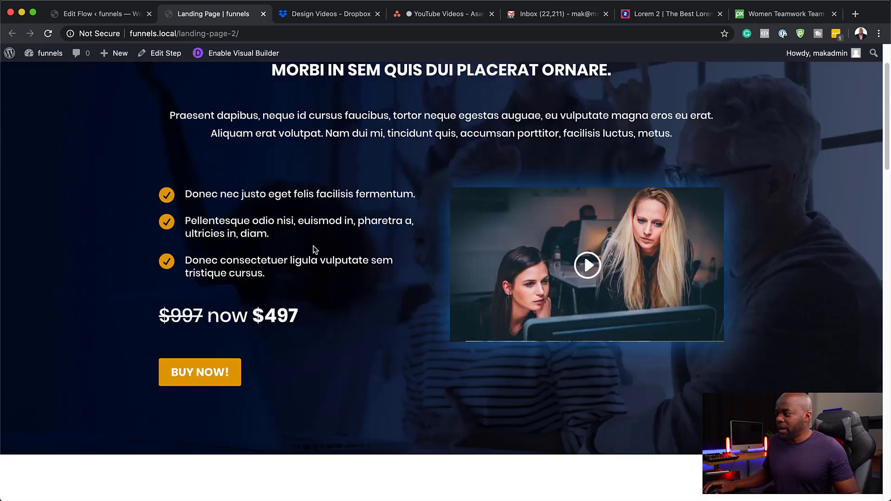
pyautogui.click(197, 332)
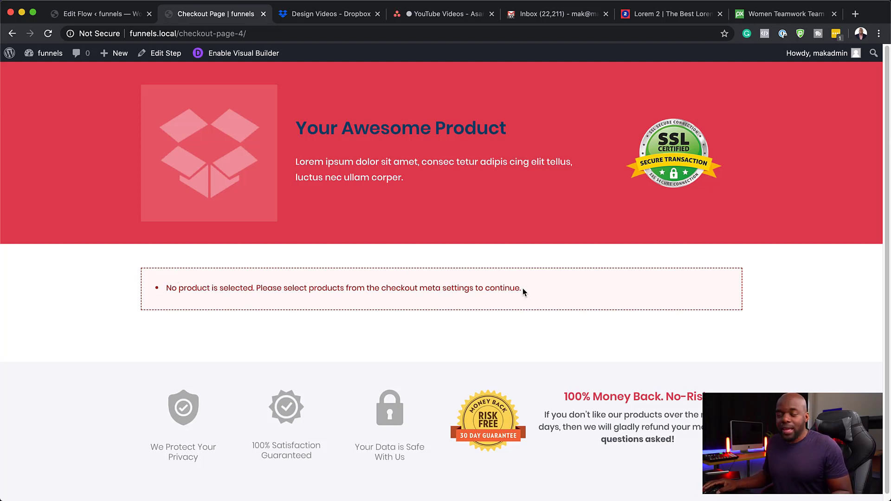
# - Open the Checkout Page step's editor from the flow and launch Divi Builder on it
pyautogui.click(130, 16)
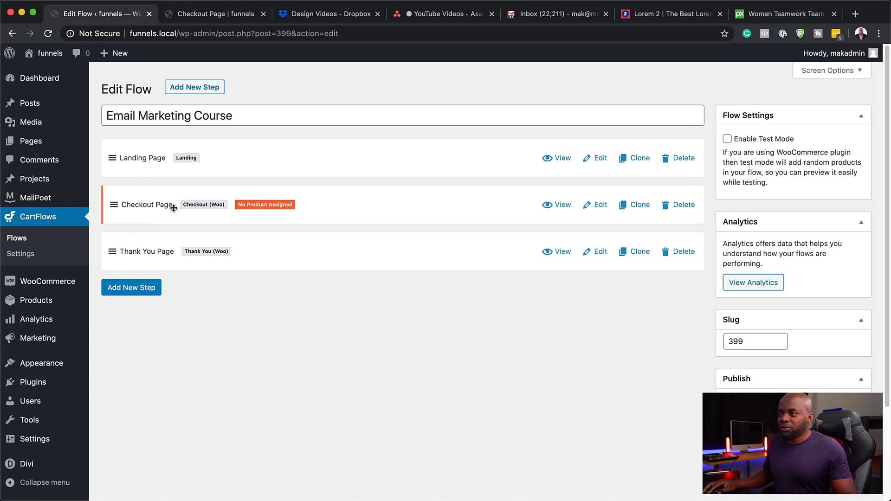
pyautogui.click(601, 206)
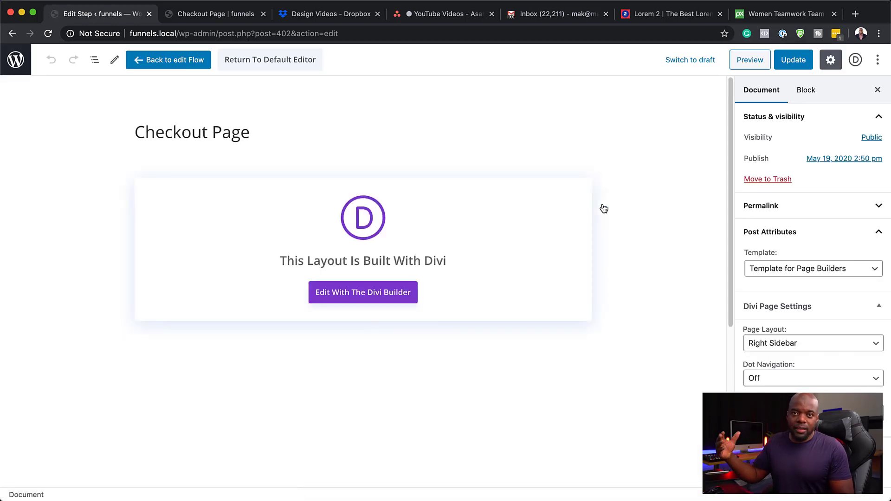
pyautogui.click(340, 291)
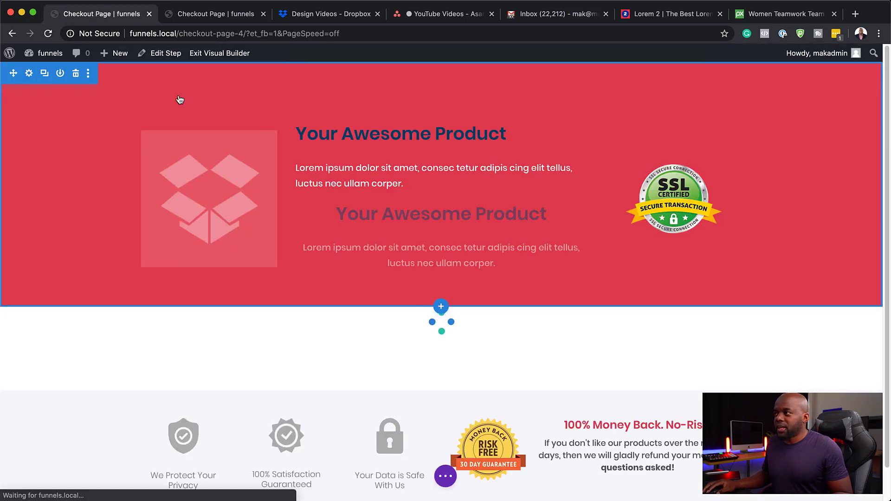
# - Go back from the checkout builder to its step editor, then to the Email Marketing Course flow
pyautogui.moveTo(464, 139)
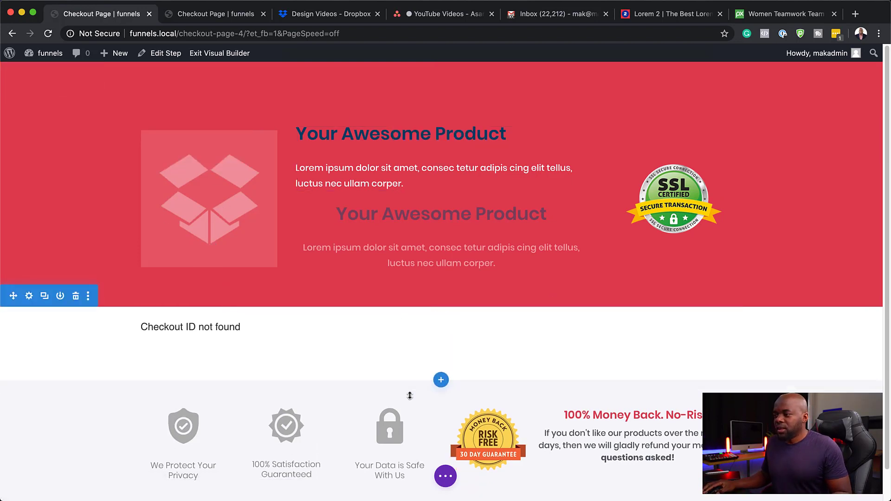
pyautogui.moveTo(171, 296)
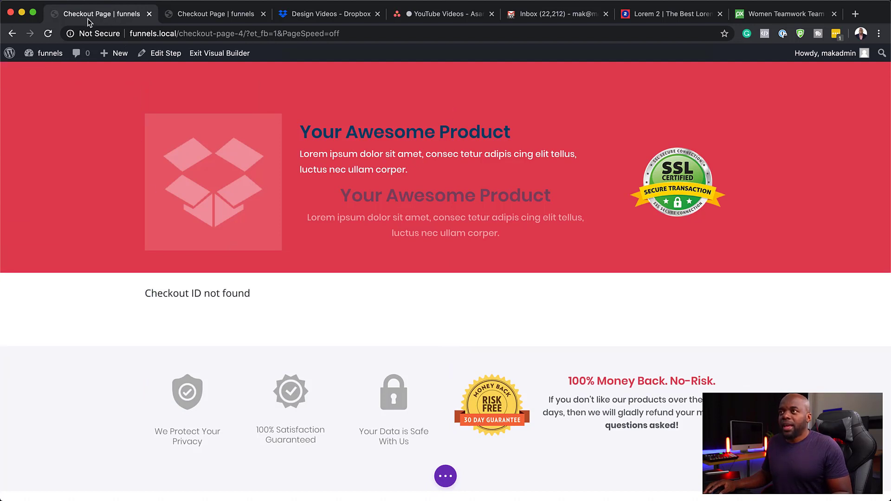
pyautogui.click(13, 34)
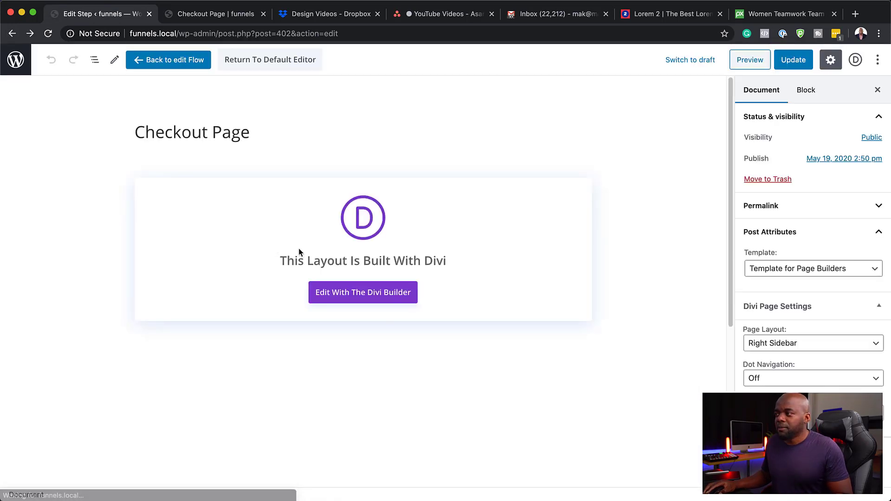
pyautogui.click(166, 60)
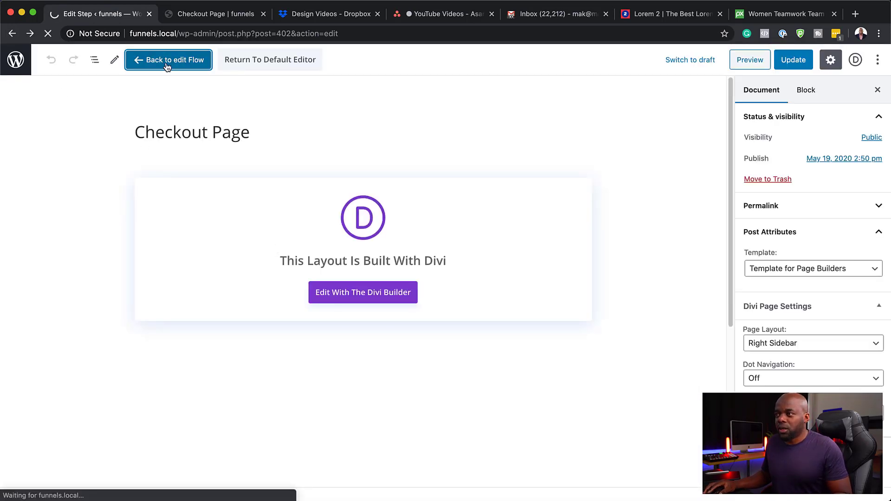